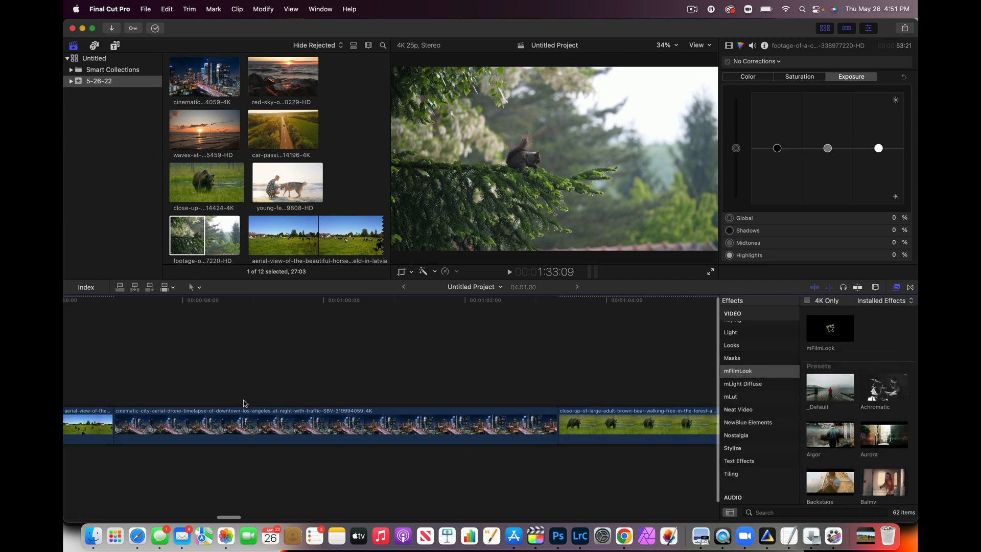
# Fit the whole project in the timeline and magnify the section above the sunset clips with the Zoom tool.
pyautogui.hotkey('shift', 'z')
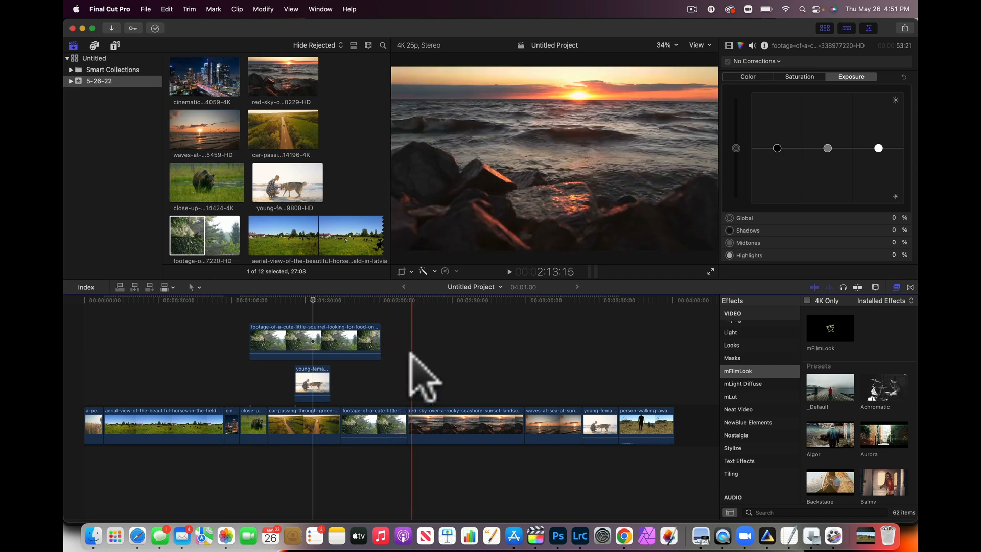
pyautogui.press('z')
pyautogui.moveTo(413, 357); pyautogui.dragTo(663, 405)
pyautogui.press('a')
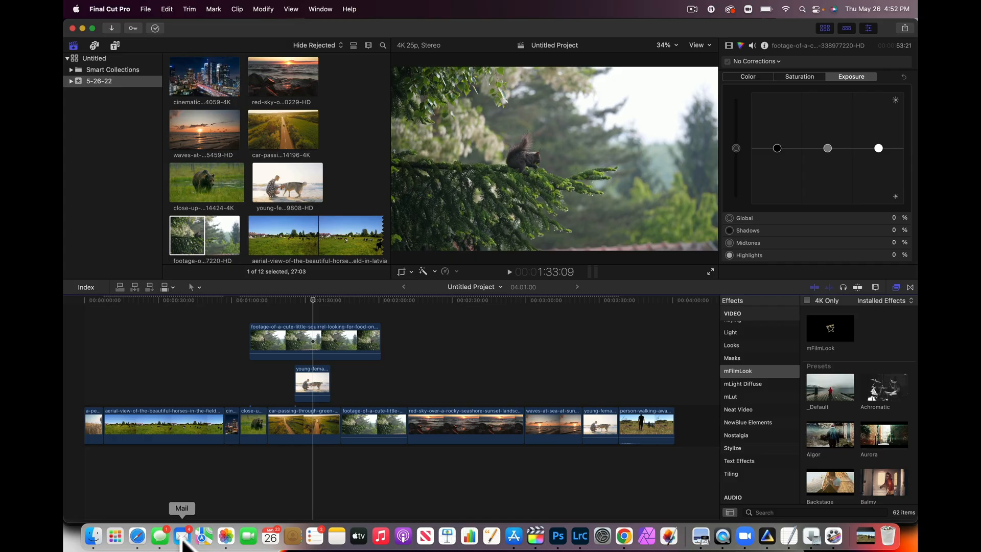
# Switch to Safari and search the MotionVFX Final Cut Pro catalogue for "adjustment layer".
pyautogui.click(138, 537)
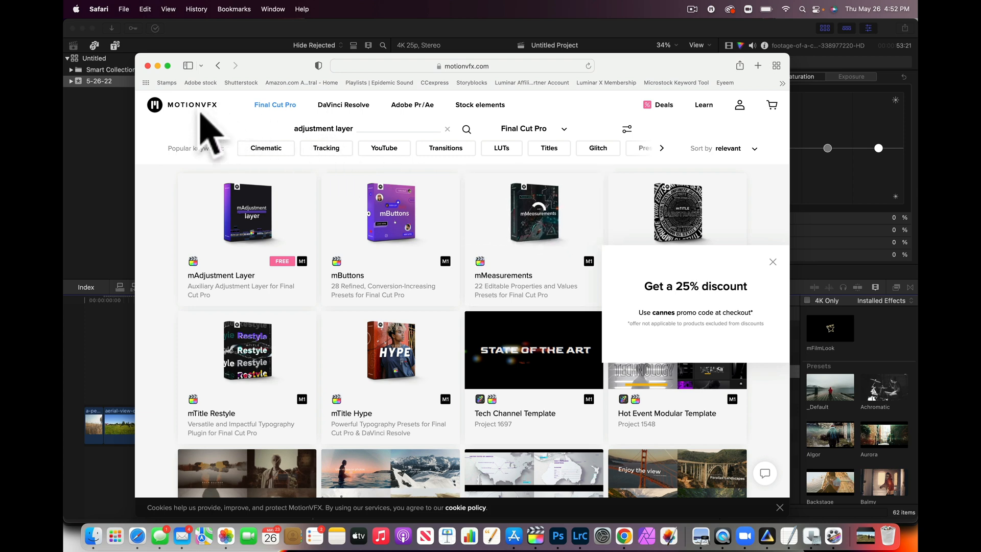
pyautogui.click(284, 106)
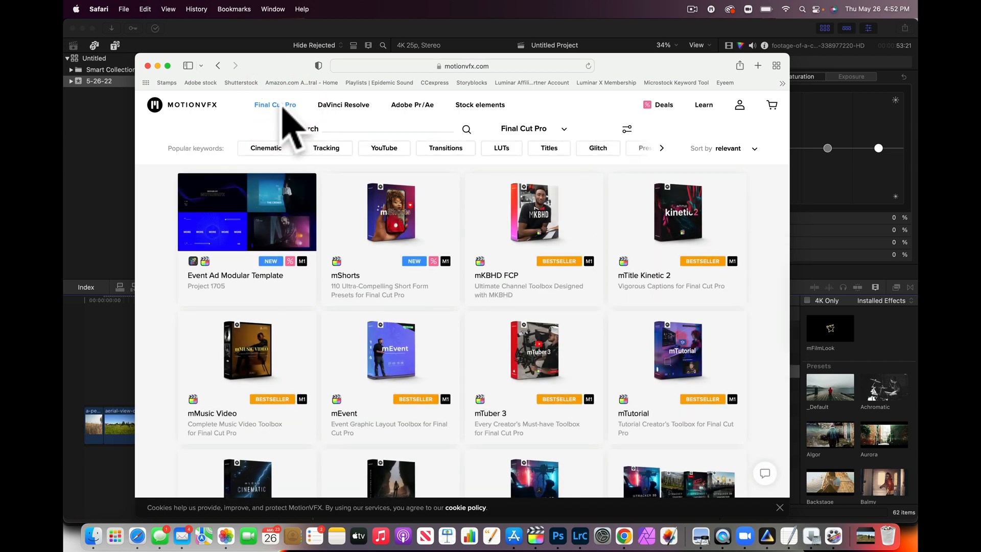
pyautogui.click(348, 127)
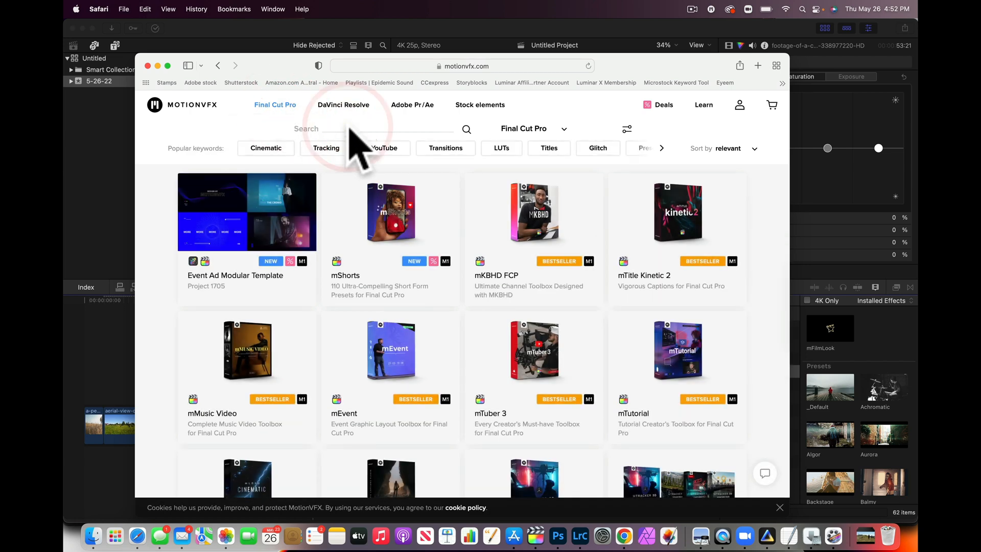
pyautogui.write('adj')
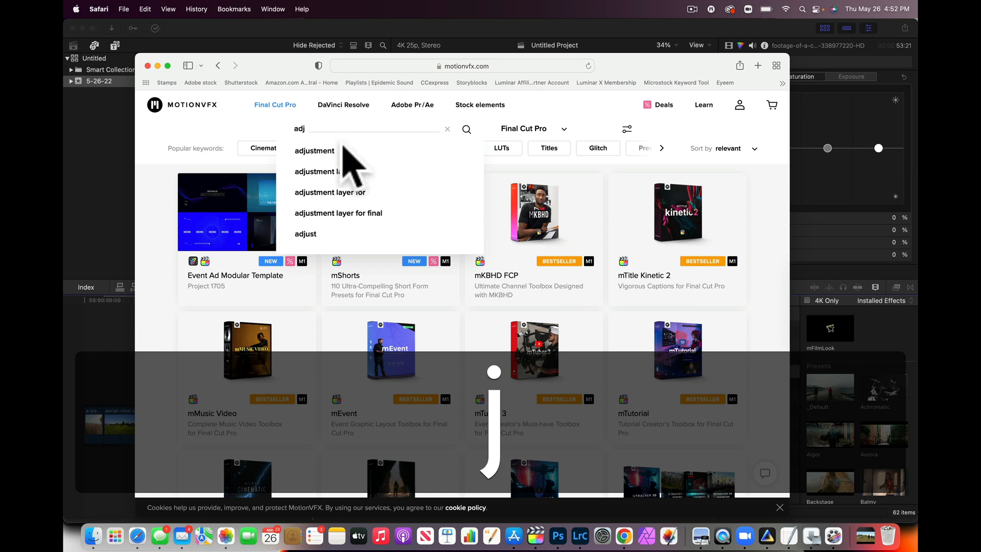
pyautogui.click(338, 171)
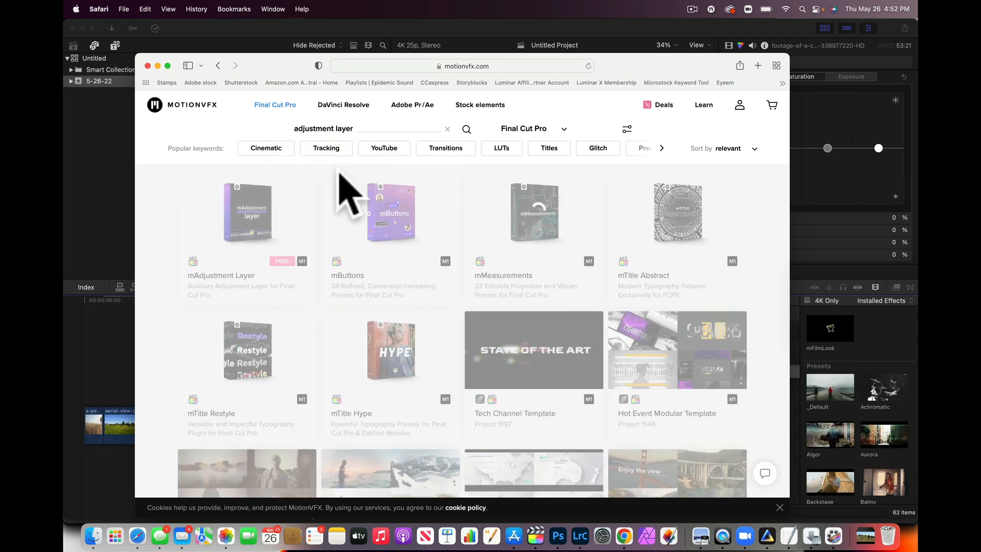
pyautogui.moveTo(258, 212)
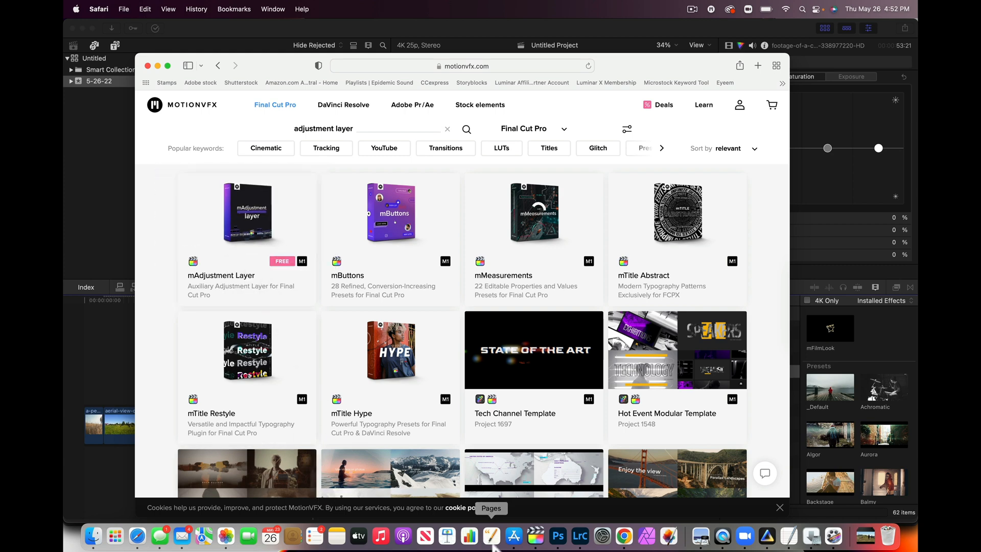
# Switch back to Final Cut Pro and place an mAdjustment Layer title above all clips, stretched across the whole project.
pyautogui.click(537, 534)
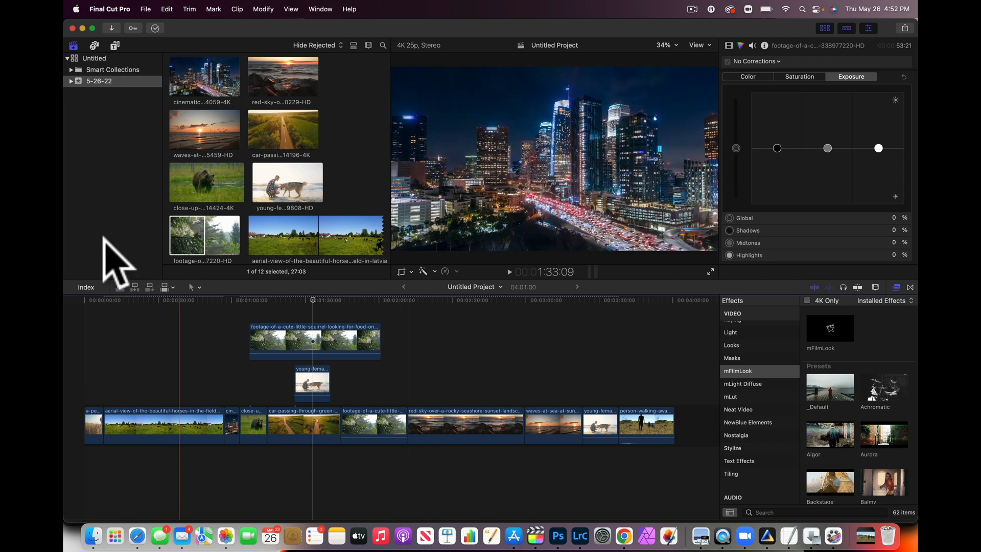
pyautogui.click(116, 45)
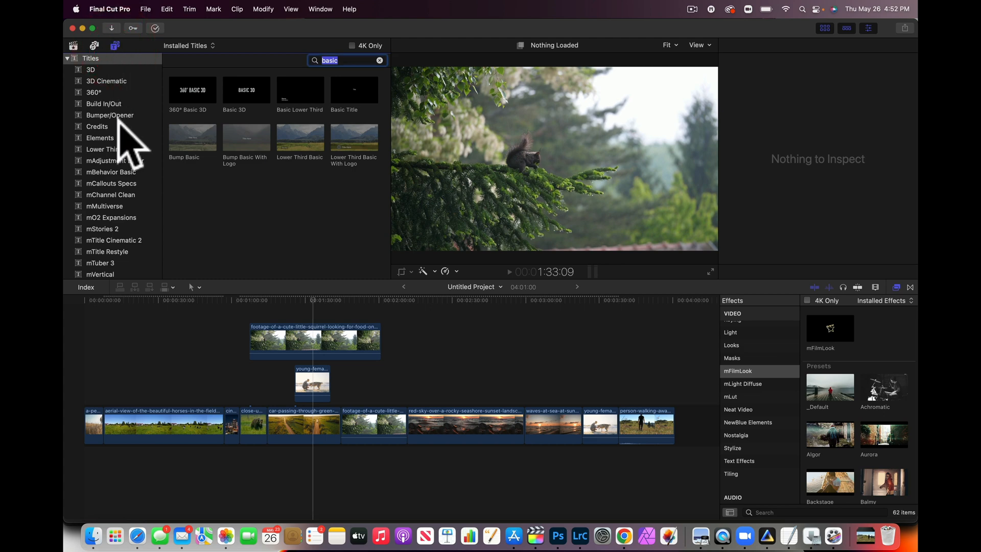
pyautogui.click(106, 161)
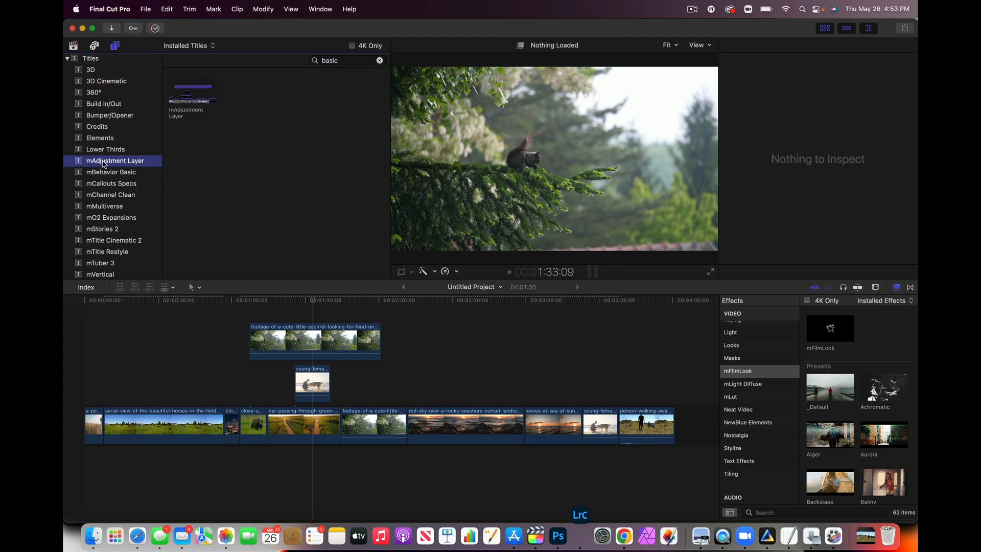
pyautogui.moveTo(200, 92); pyautogui.dragTo(685, 347)
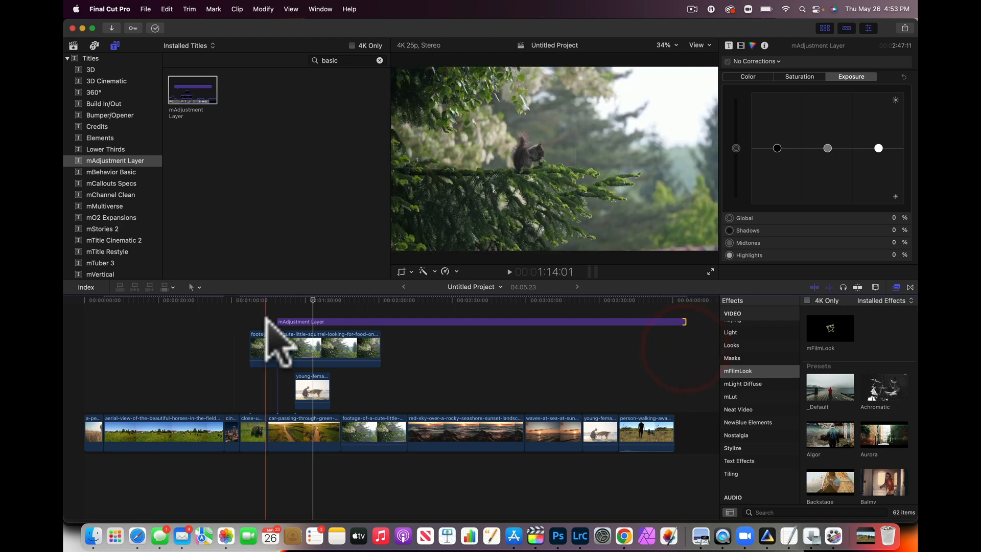
pyautogui.moveTo(280, 325); pyautogui.dragTo(80, 321)
# Apply the Aurora preset from the mFilmLook effects to the adjustment layer.
pyautogui.scroll(4, 739, 391)
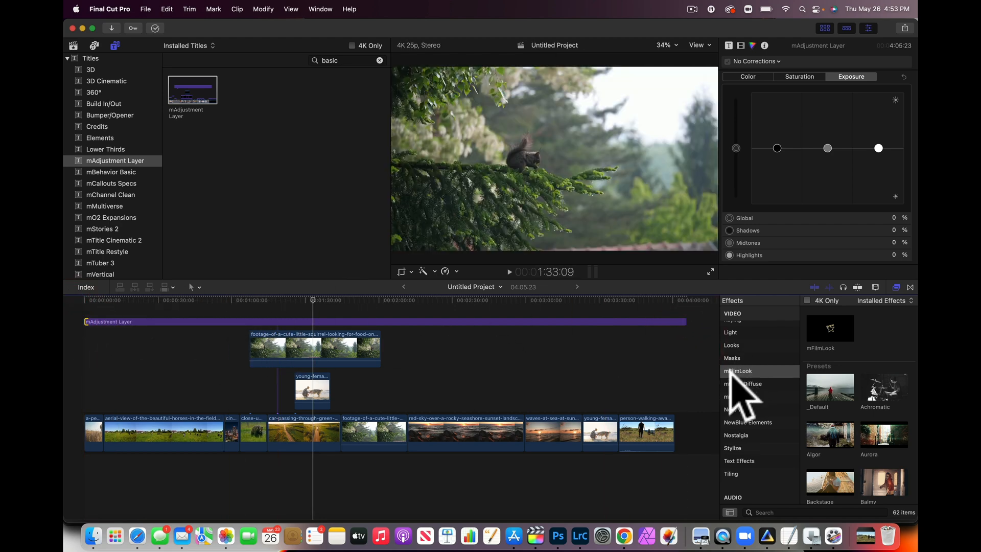
pyautogui.scroll(-3, 738, 391)
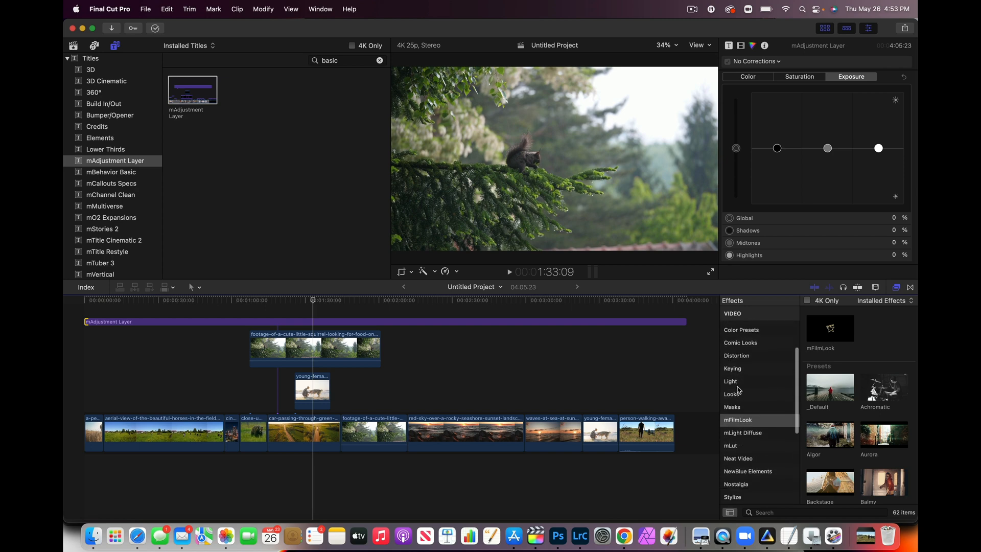
pyautogui.click(754, 395)
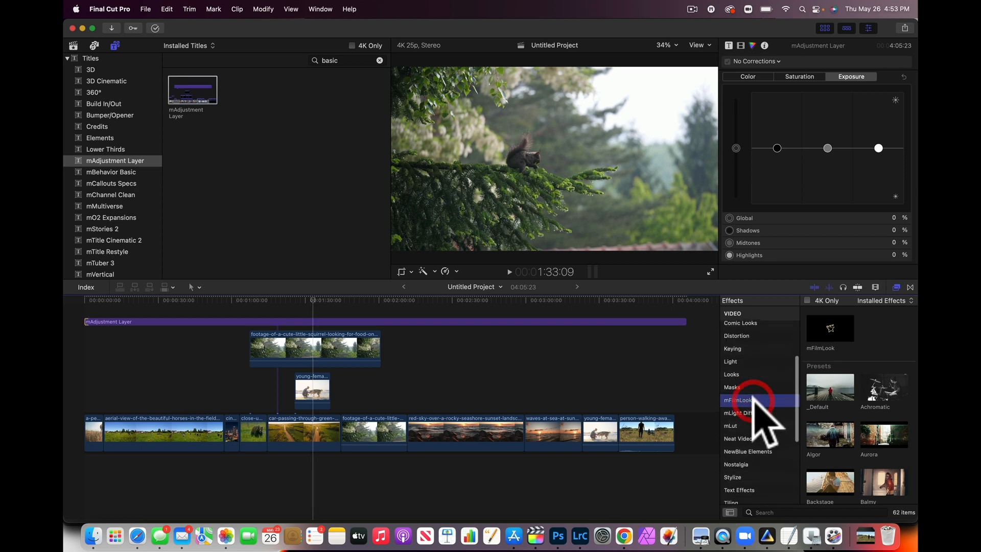
pyautogui.moveTo(890, 437); pyautogui.dragTo(446, 318)
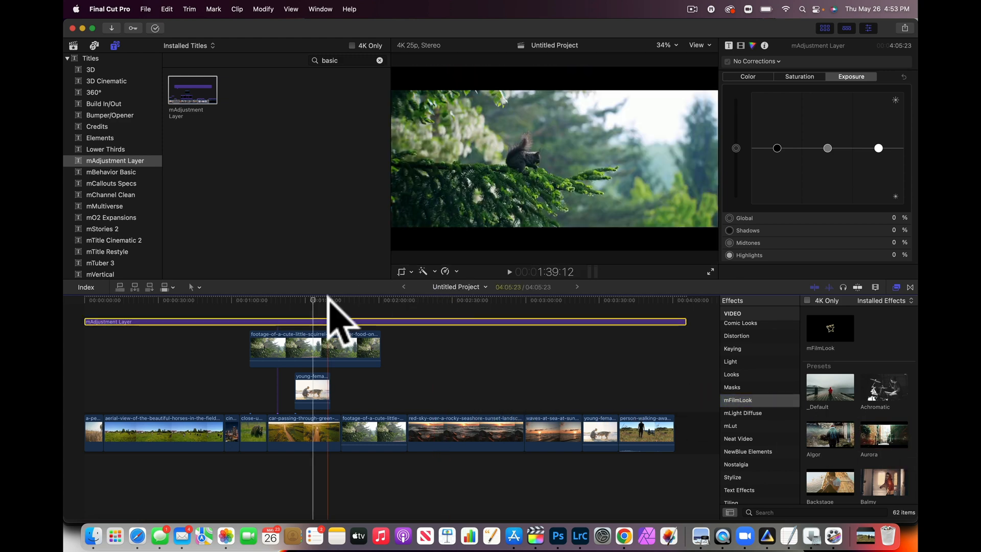
# Play the horse-field clip while disabling and enabling the adjustment layer to compare the look, and delete the layer.
pyautogui.click(178, 299)
pyautogui.press('space')
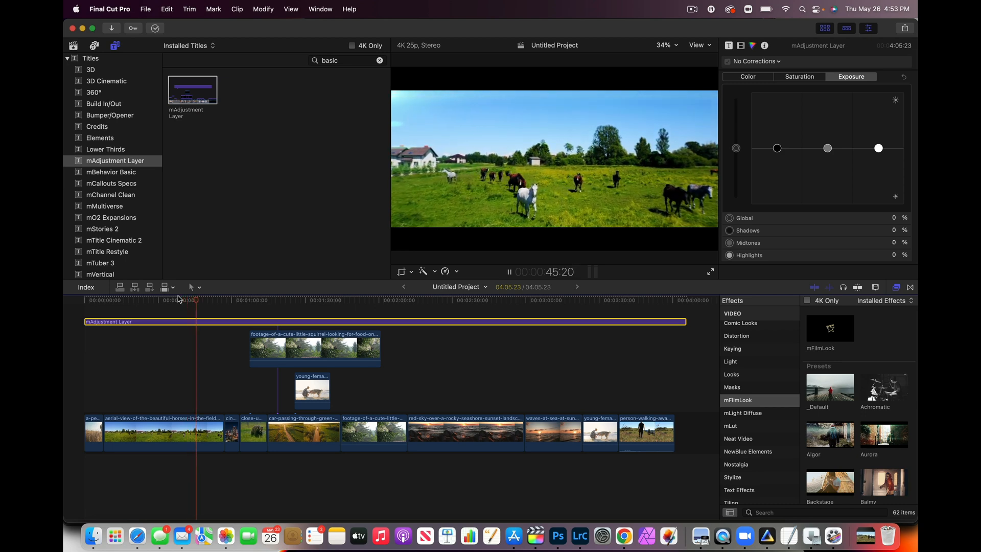
pyautogui.press('v')
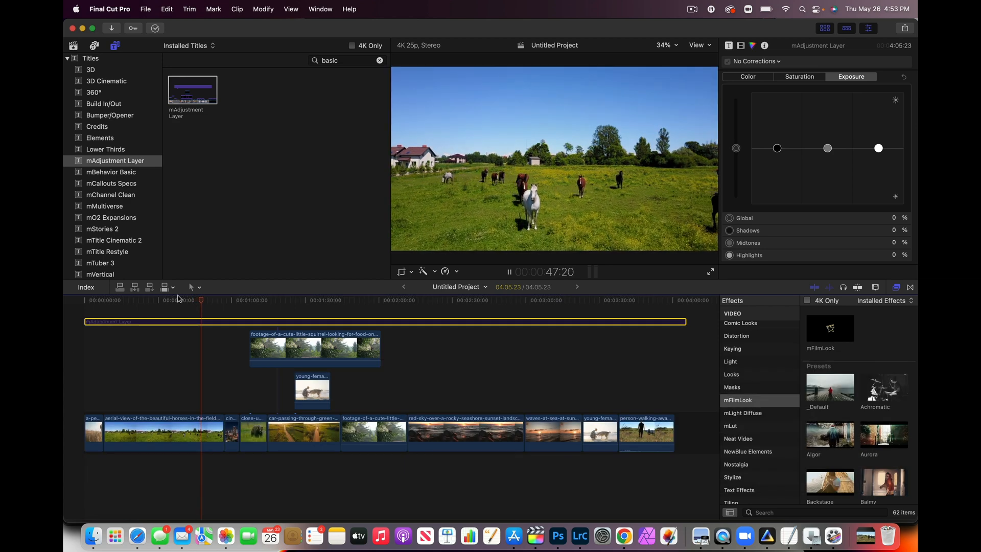
pyautogui.press('v')
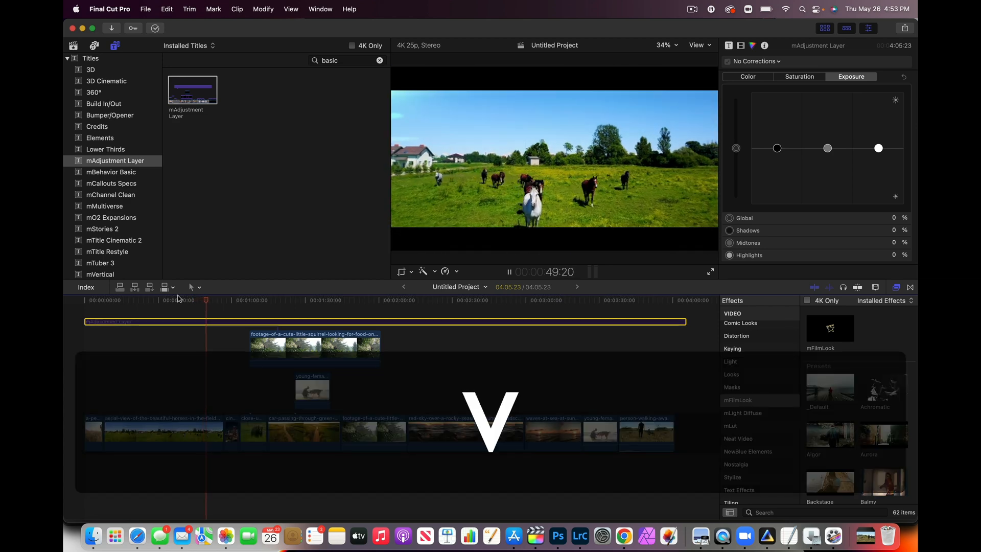
pyautogui.press('v')
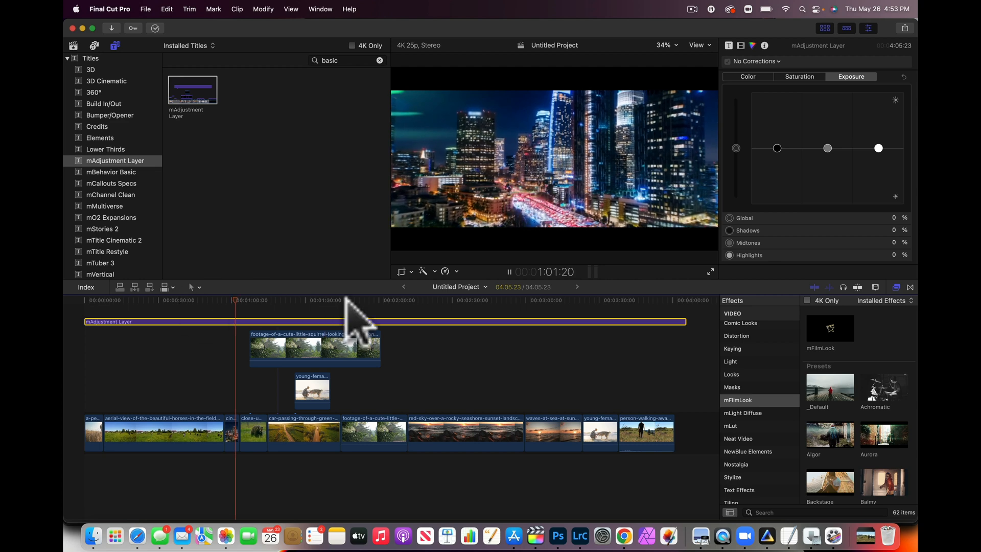
pyautogui.press('BackSpace')
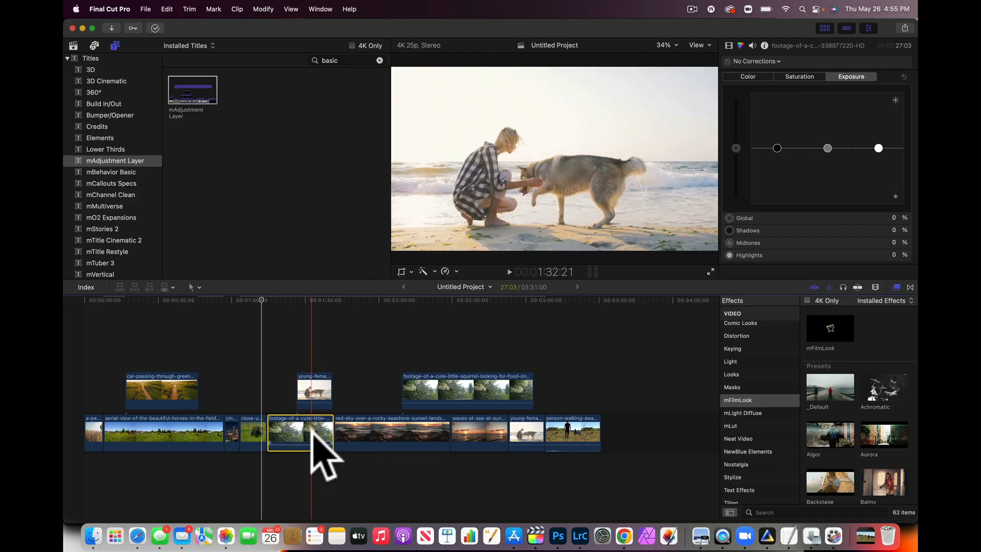
# Move the squirrel clip from the primary storyline to a connected position above, overriding connections so its attached beach clip stays put.
pyautogui.moveTo(311, 434)
pyautogui.mouseDown()
pyautogui.moveTo(300, 394)
pyautogui.moveTo(287, 401)
pyautogui.moveTo(313, 419)
pyautogui.moveTo(278, 385)
pyautogui.moveTo(309, 429)
pyautogui.mouseUp()
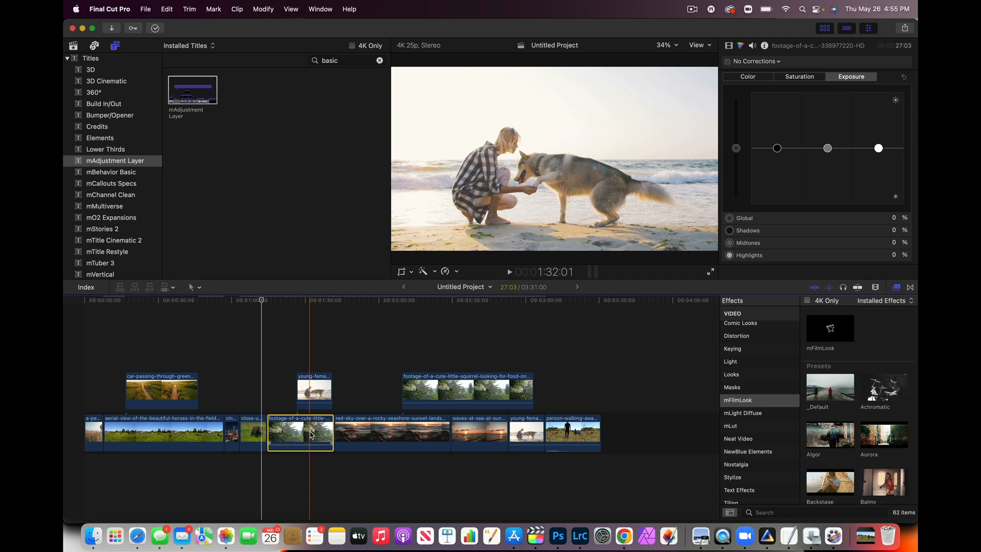
pyautogui.press('`')
pyautogui.moveTo(308, 434); pyautogui.dragTo(158, 357)
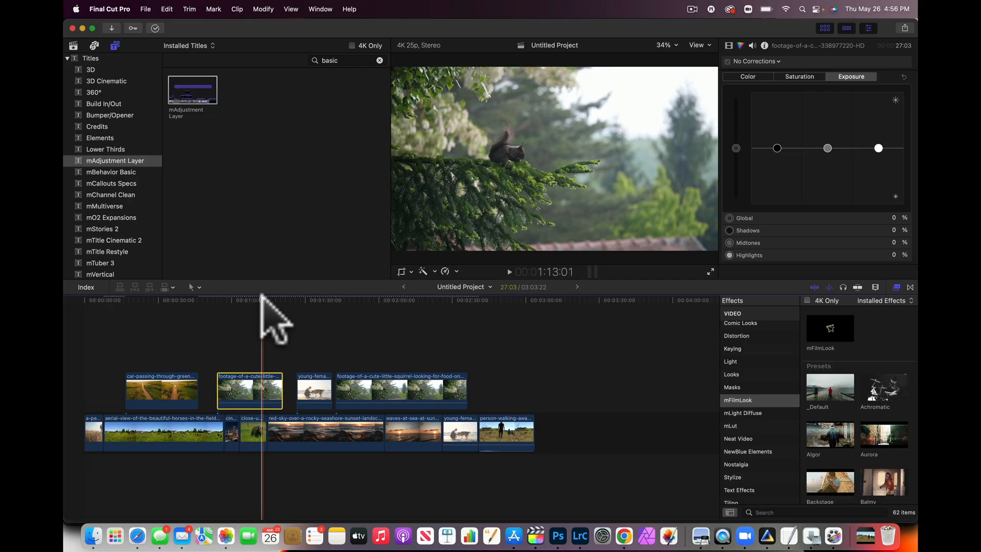
# Trim the start and end of the horse-field clip to the playhead so it matches the span of the car clip above.
pyautogui.click(139, 302)
pyautogui.click(186, 432)
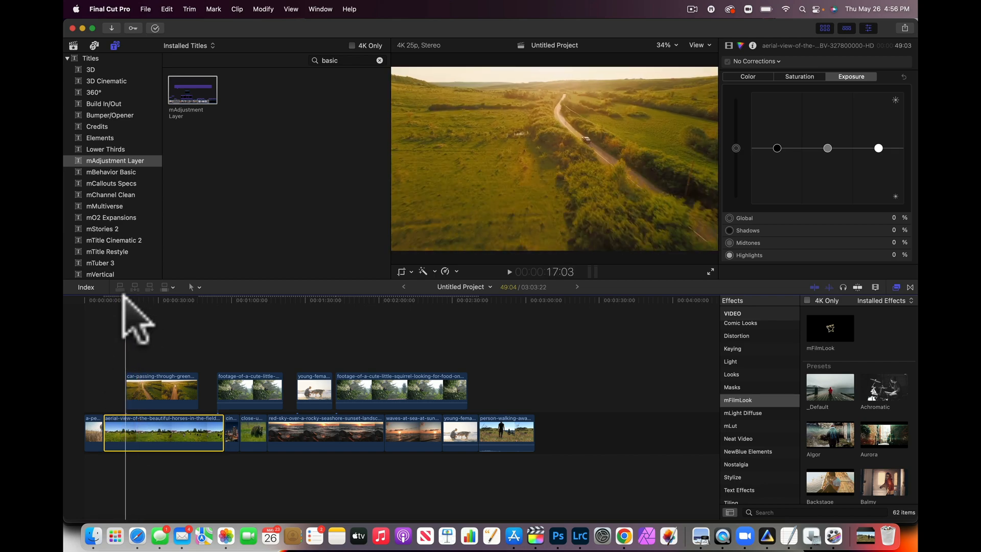
pyautogui.click(127, 300)
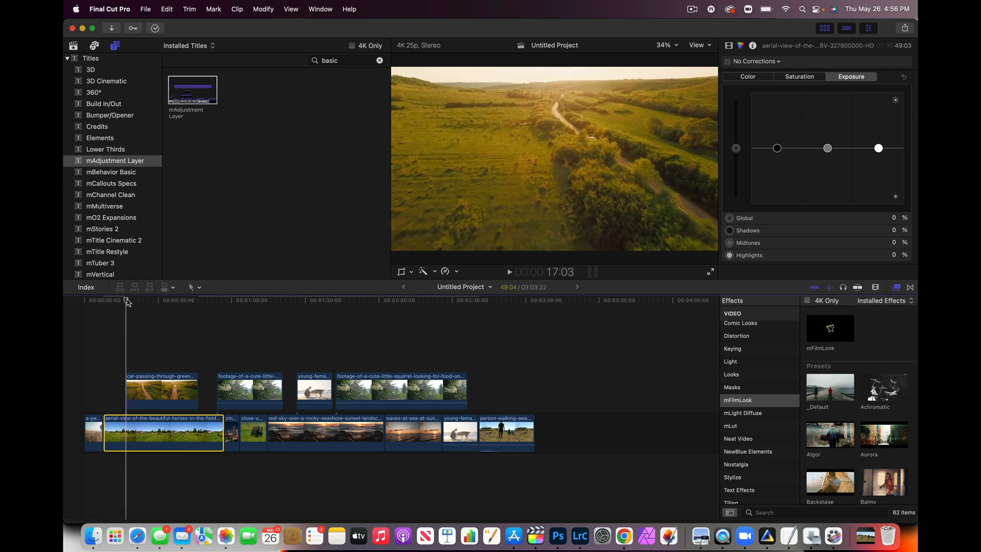
pyautogui.press('alt')
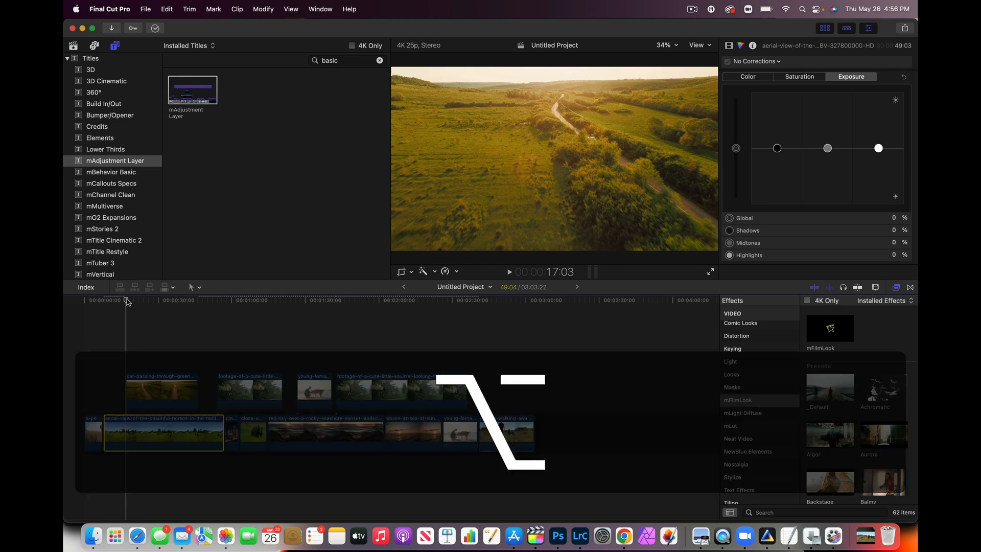
pyautogui.hotkey('alt', '[')
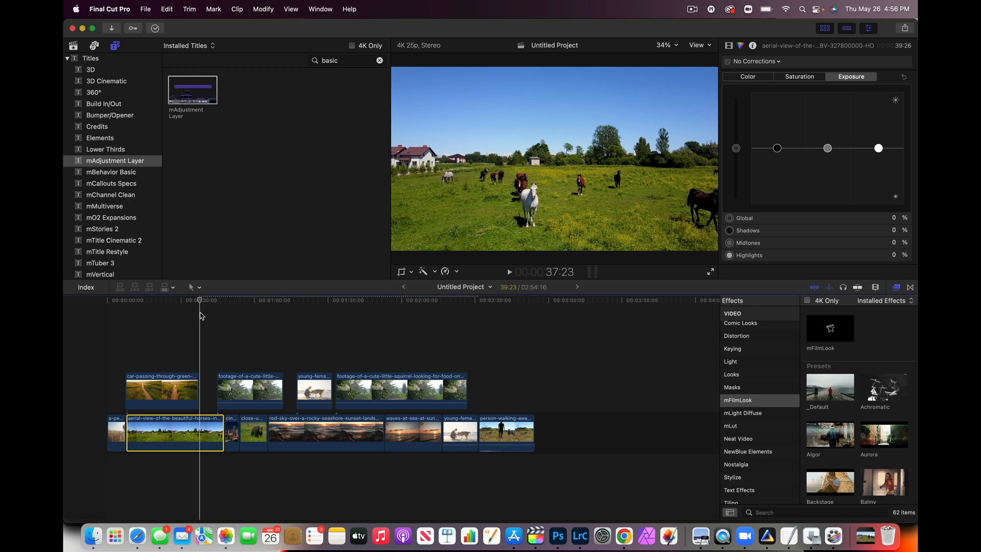
pyautogui.press('alt')
pyautogui.hotkey('alt', ']')
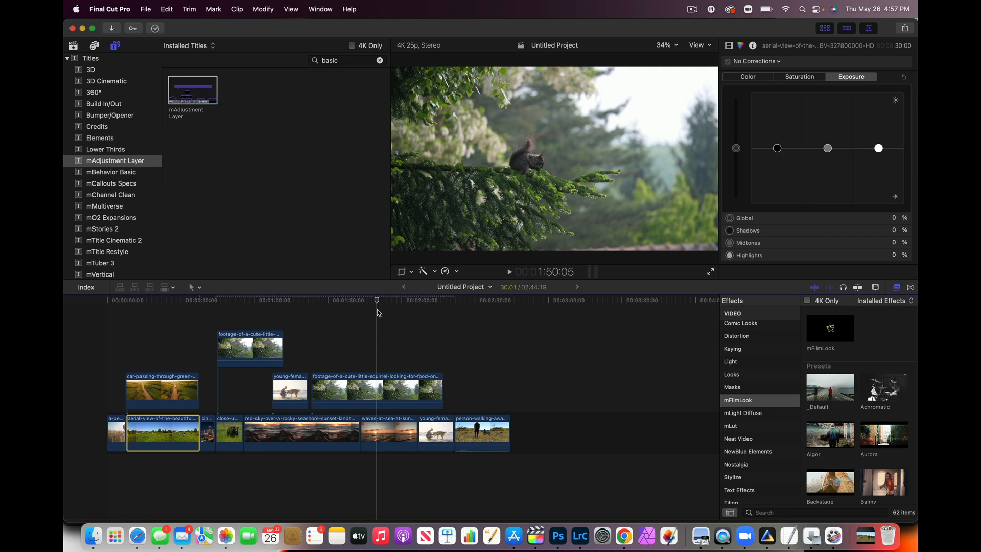
# Place the playhead at 1:41:03 over the longer squirrel clip and return it to the beginning of the project.
pyautogui.press('Home')
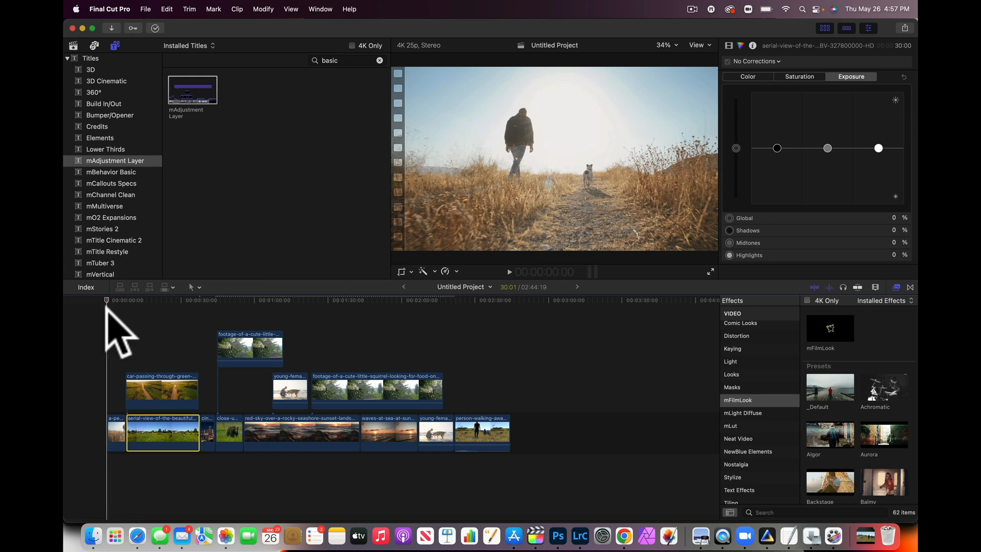
pyautogui.click(354, 320)
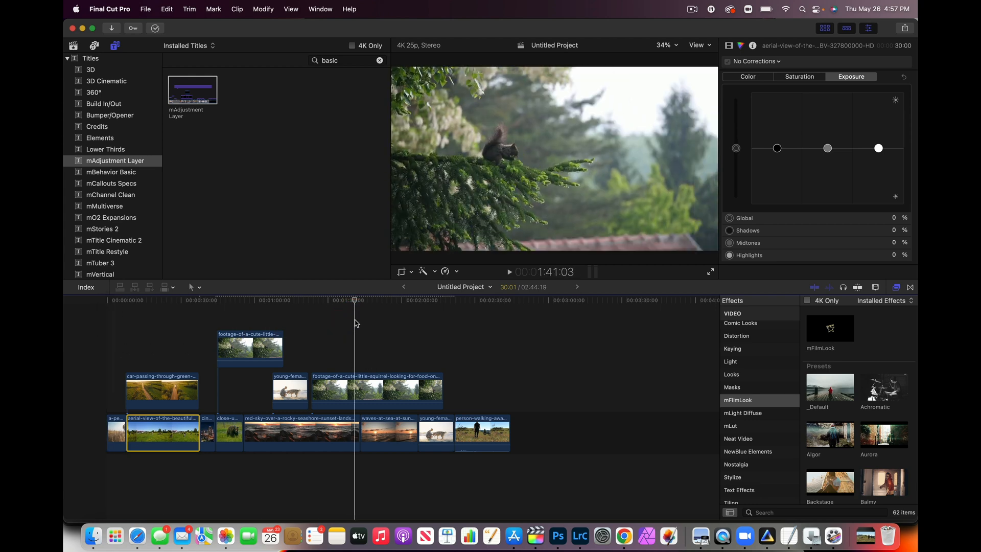
pyautogui.press('Home')
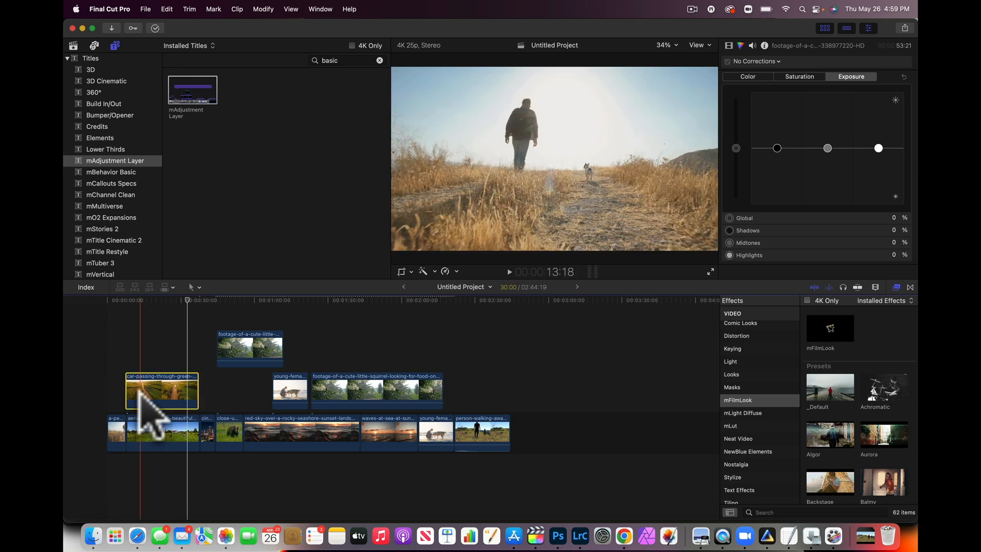
# Play only the selected waves-at-sea clip and move the longer squirrel clip off it, to start above the final walking clip.
pyautogui.click(139, 404)
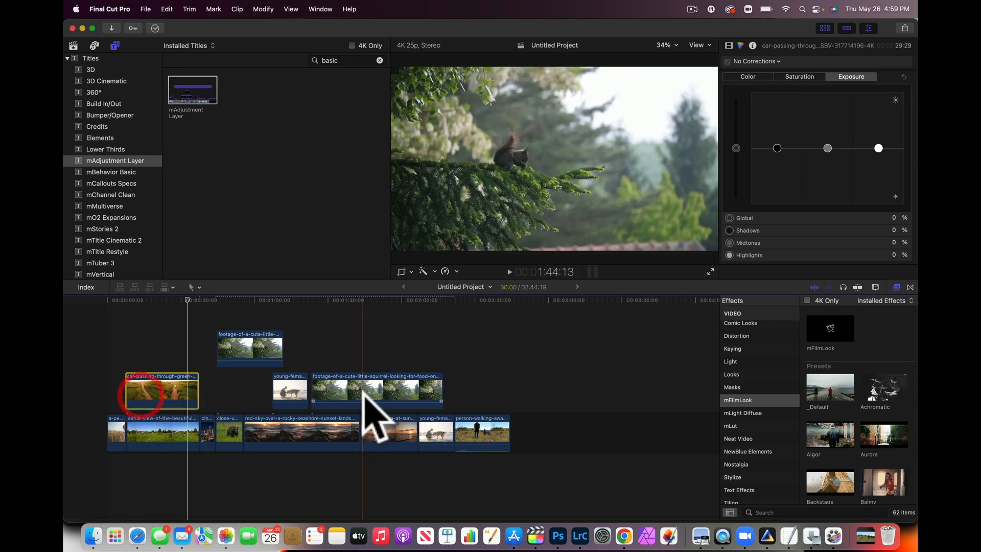
pyautogui.click(391, 439)
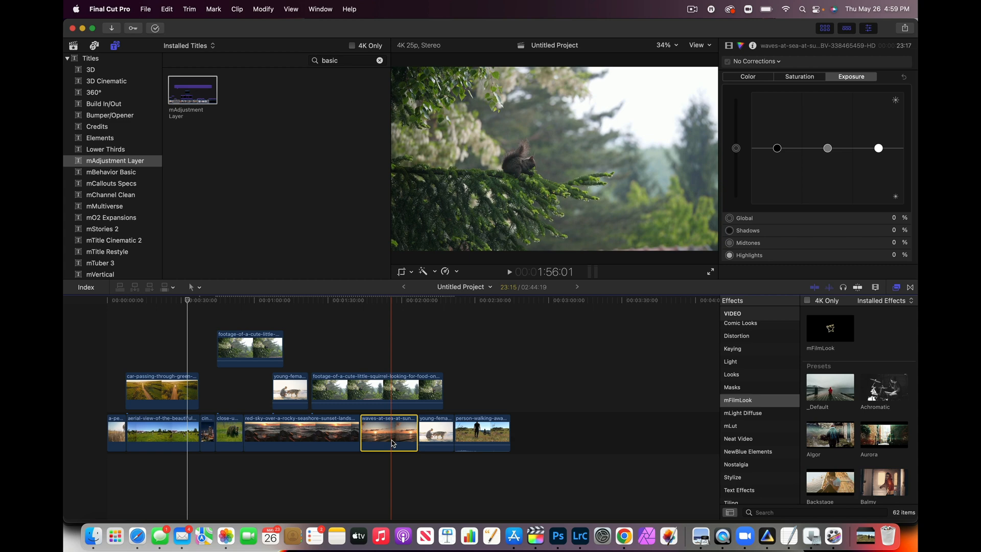
pyautogui.press('/')
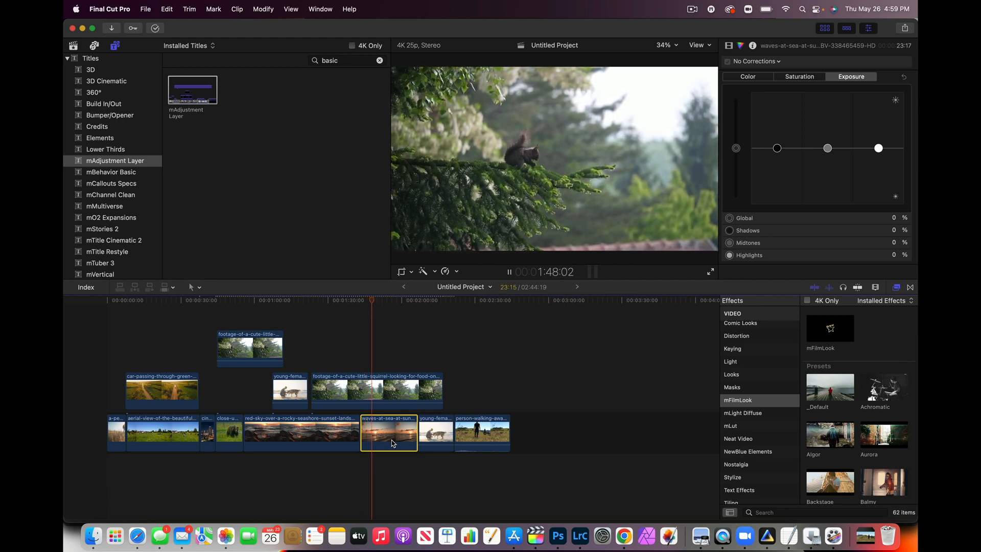
pyautogui.moveTo(392, 385); pyautogui.dragTo(563, 389)
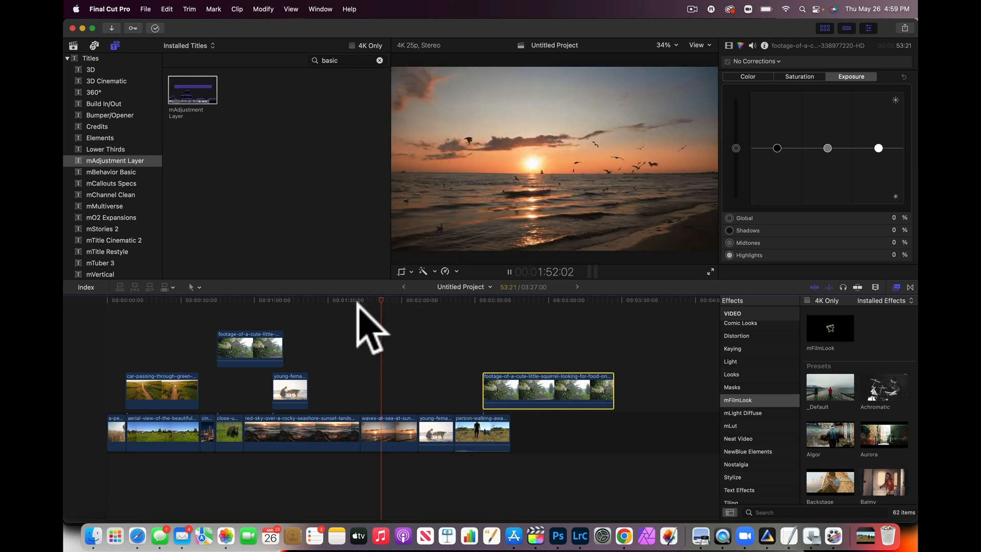
# Move the shorter squirrel clip earlier so it overlaps the car clip, and play only the connected woman-and-dog clip.
pyautogui.moveTo(257, 353); pyautogui.dragTo(186, 353)
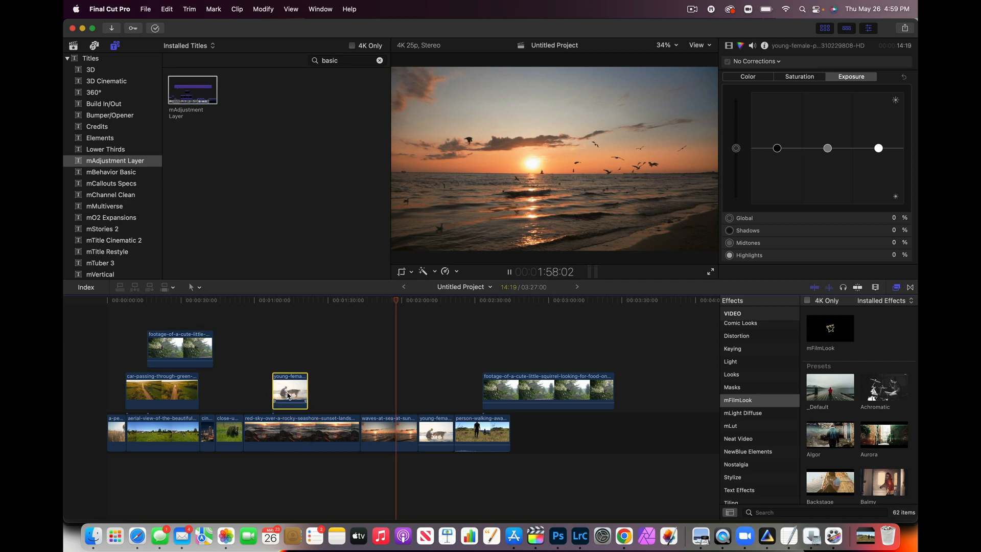
pyautogui.press('/')
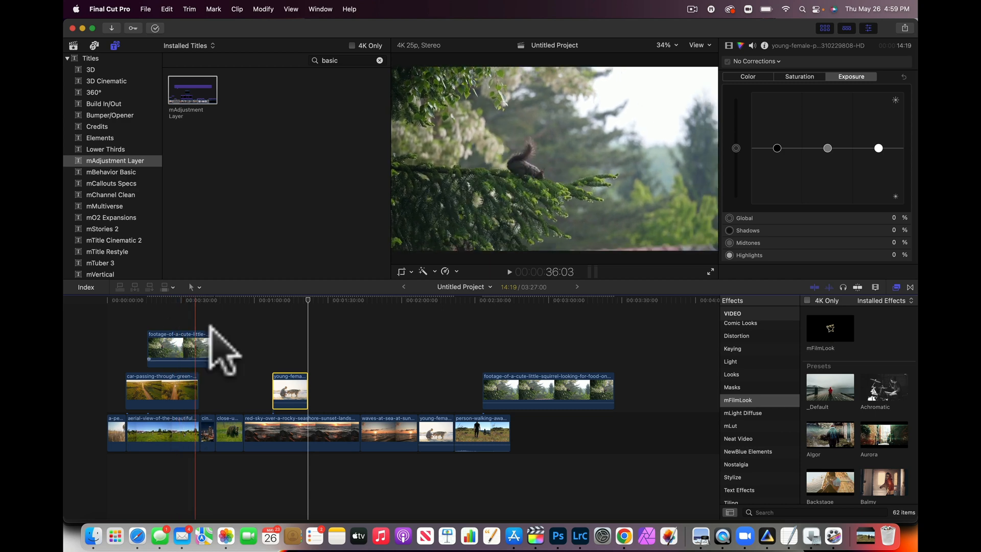
# Cut all stacked clips at 26:21, splitting the squirrel, car and horse-field clips at once.
pyautogui.click(172, 299)
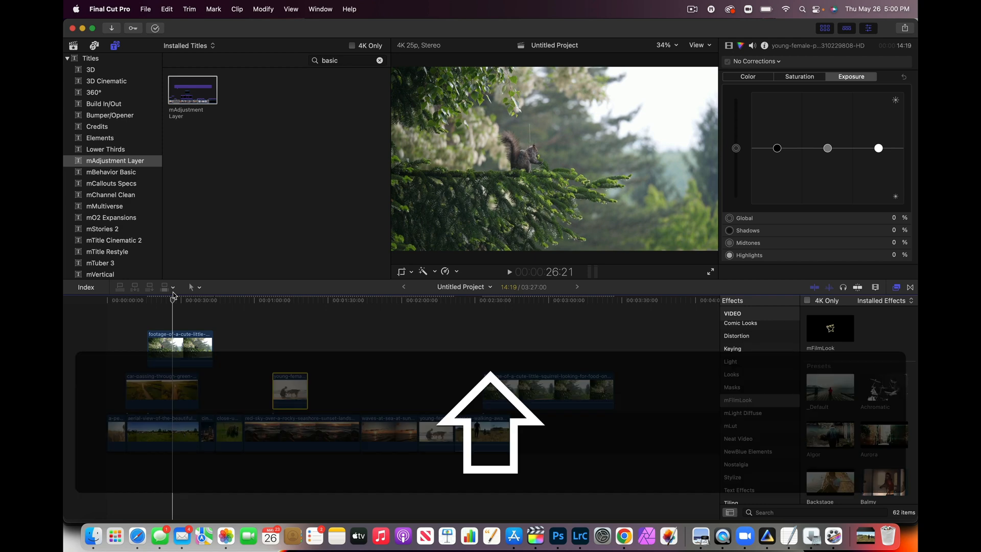
pyautogui.press('shift+super+b')
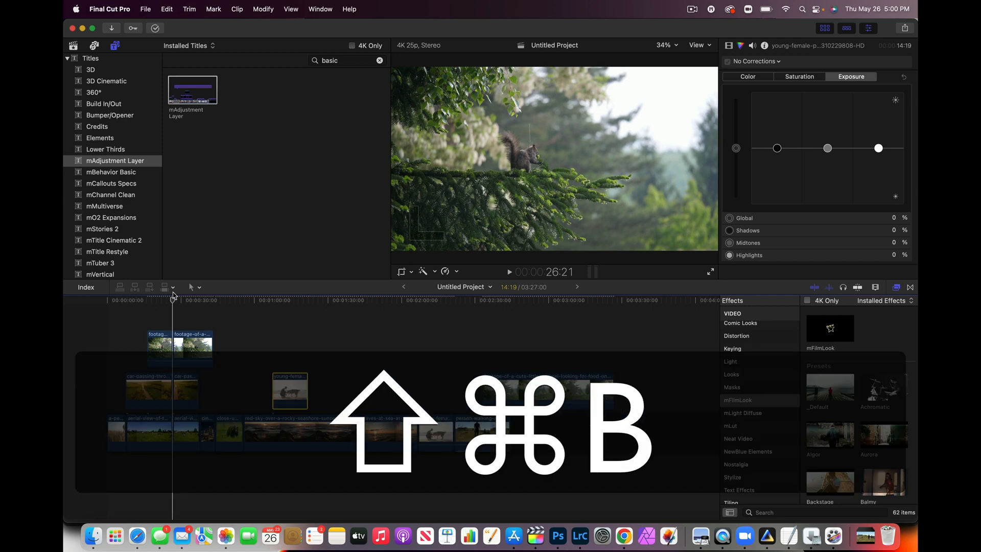
# Search all titles for "basic", try the Basic Title above the red-sky clip at 1:29:20, and remove it.
pyautogui.click(260, 305)
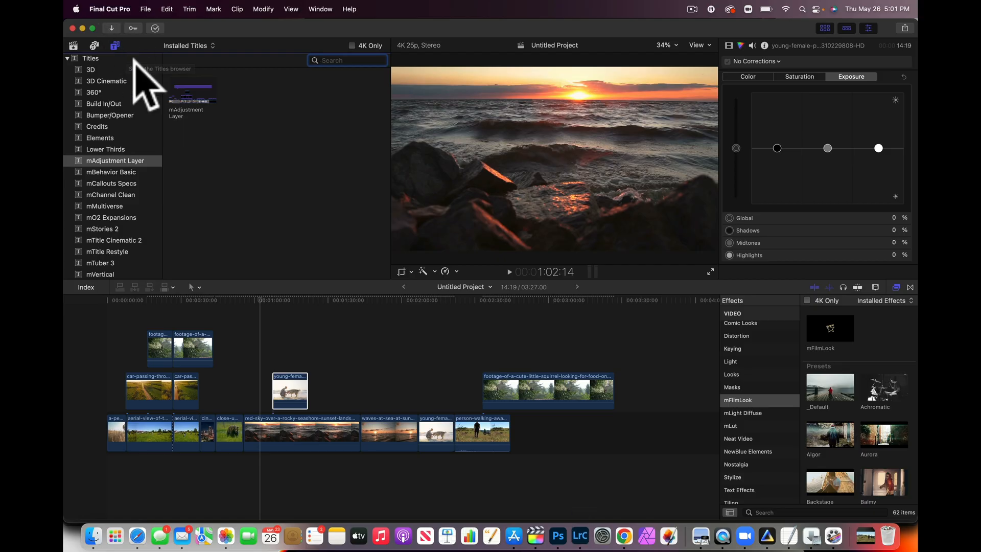
pyautogui.click(115, 44)
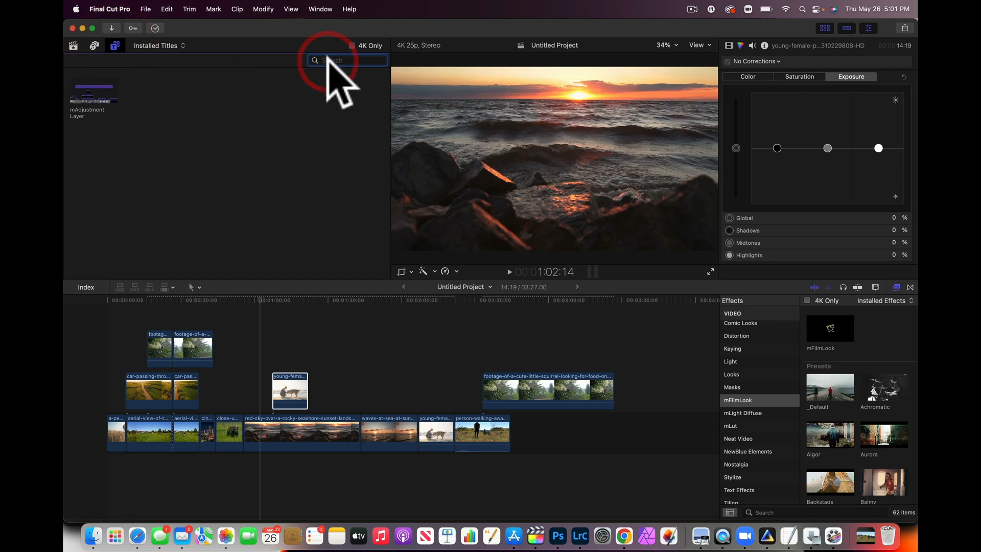
pyautogui.write('basic')
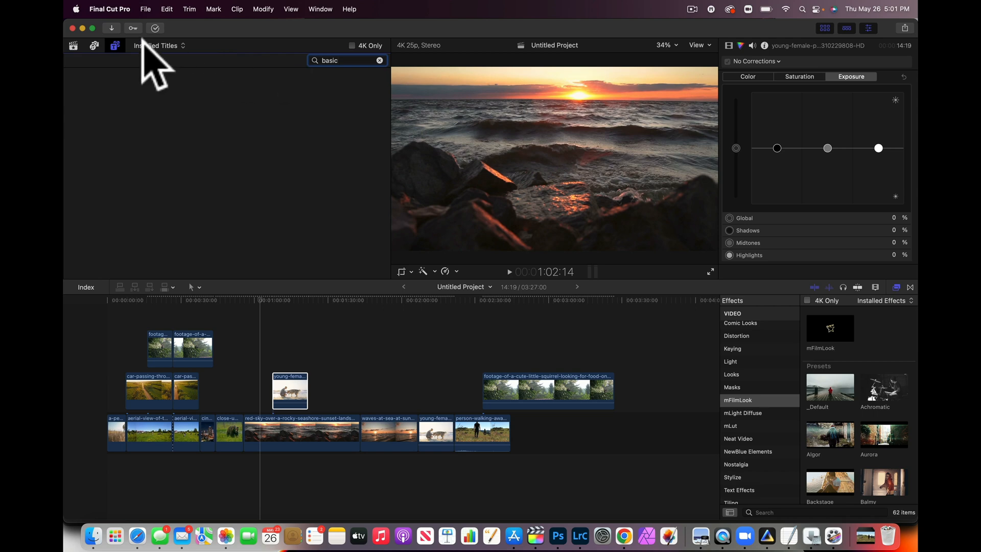
pyautogui.click(116, 45)
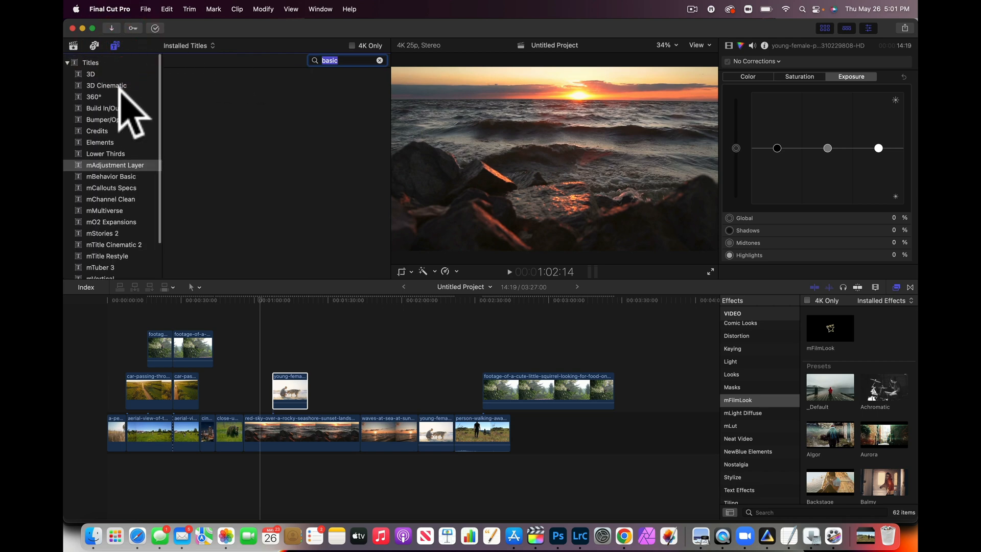
pyautogui.click(92, 59)
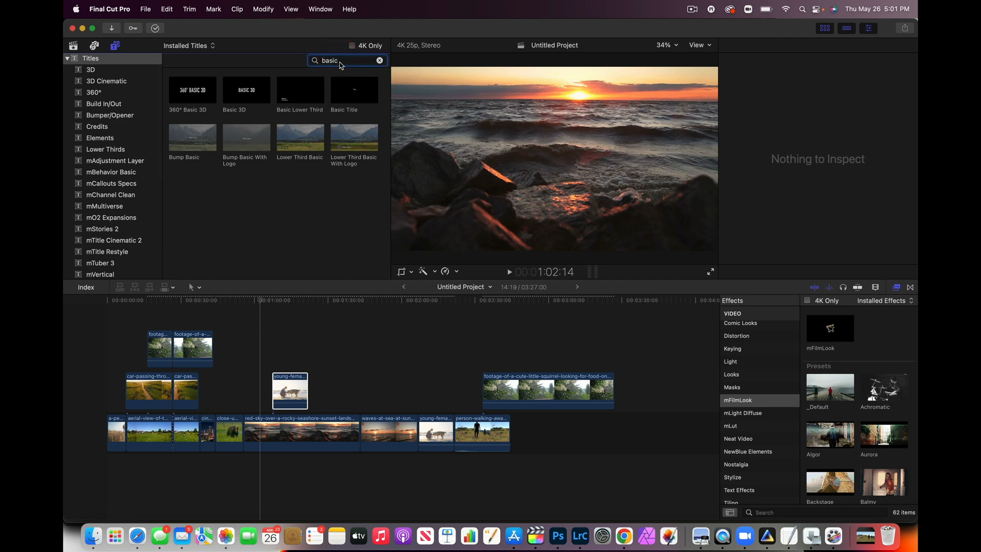
pyautogui.moveTo(354, 100); pyautogui.dragTo(326, 316)
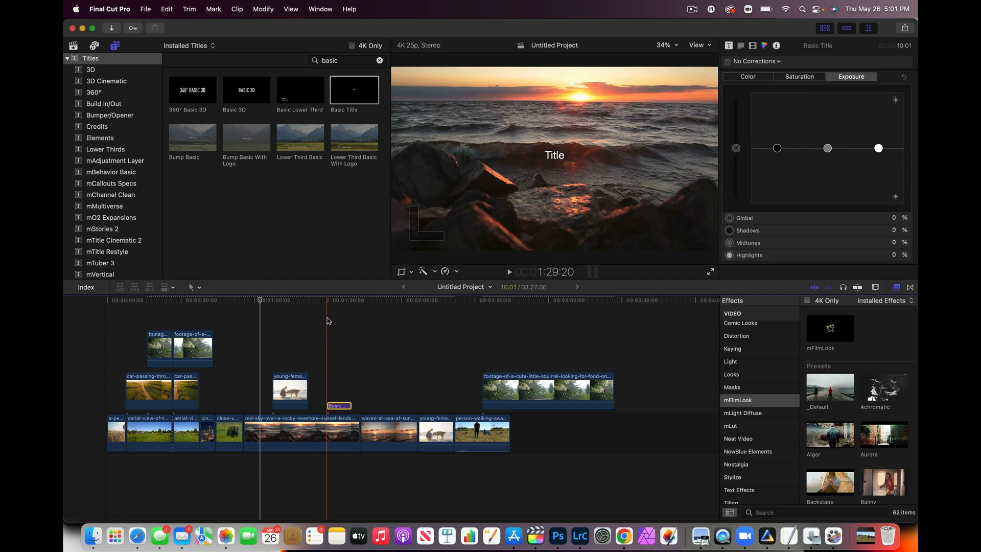
pyautogui.press('BackSpace')
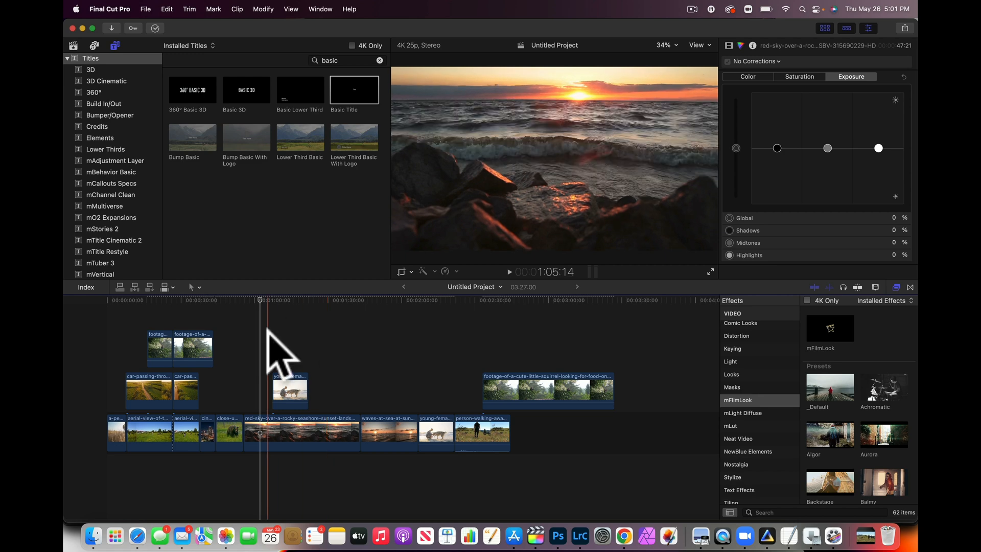
# Add a basic title at 50:11, move it above the squirrel clips, and extend it to 33:01 ending at 1:00:12.
pyautogui.click(230, 315)
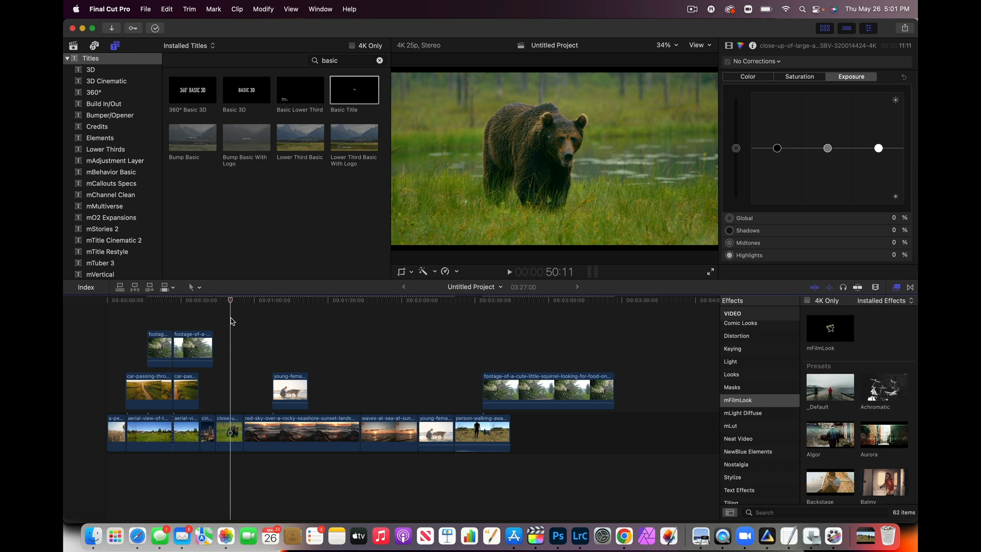
pyautogui.press('ctrl')
pyautogui.hotkey('ctrl', 't')
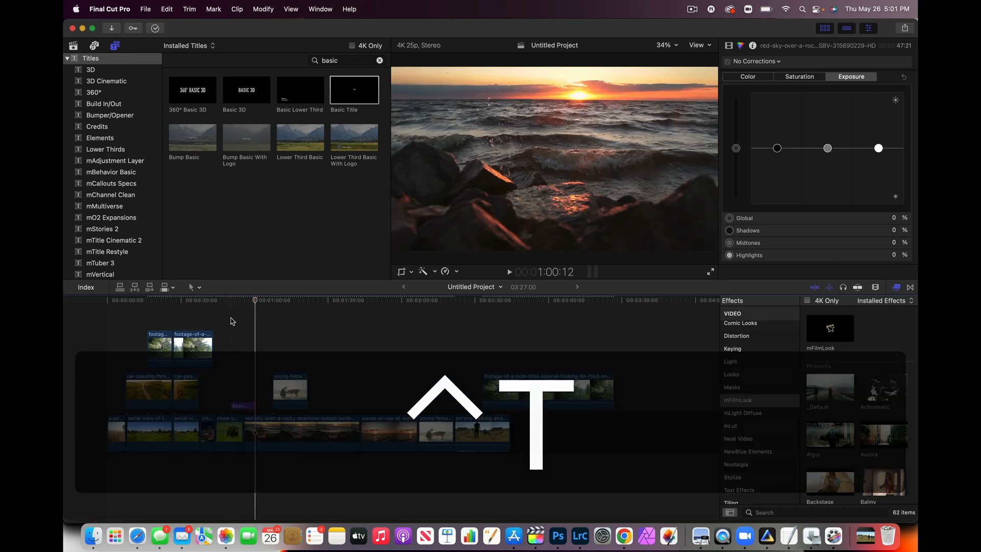
pyautogui.moveTo(238, 402); pyautogui.dragTo(253, 324)
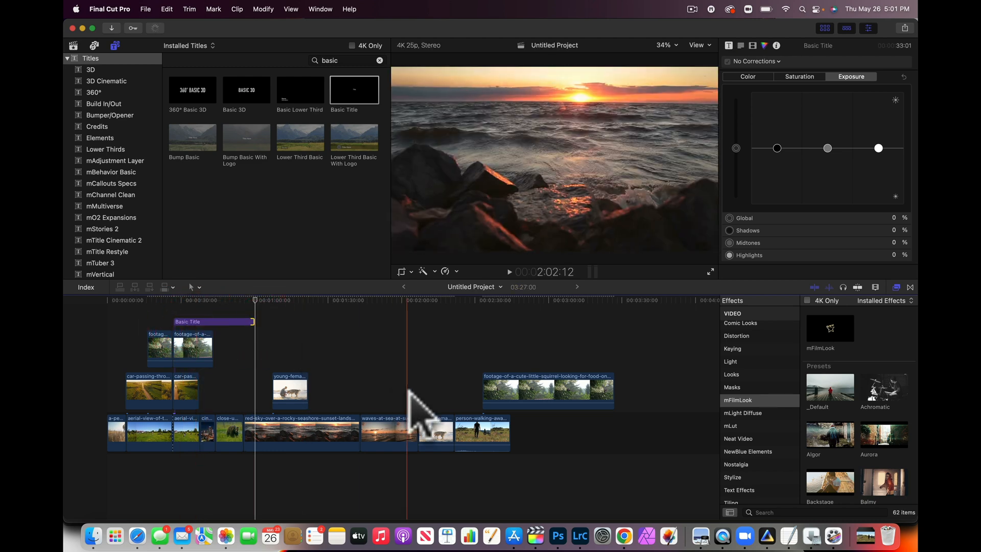
# Add a second basic title at 2:02:02, connected above the waves-at-sea clip.
pyautogui.click(405, 389)
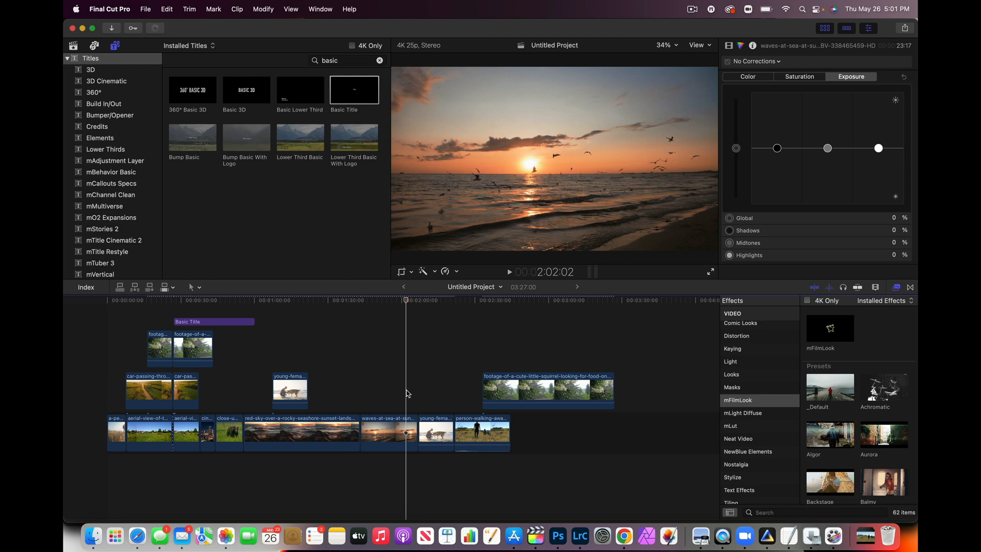
pyautogui.hotkey('ctrl', 't')
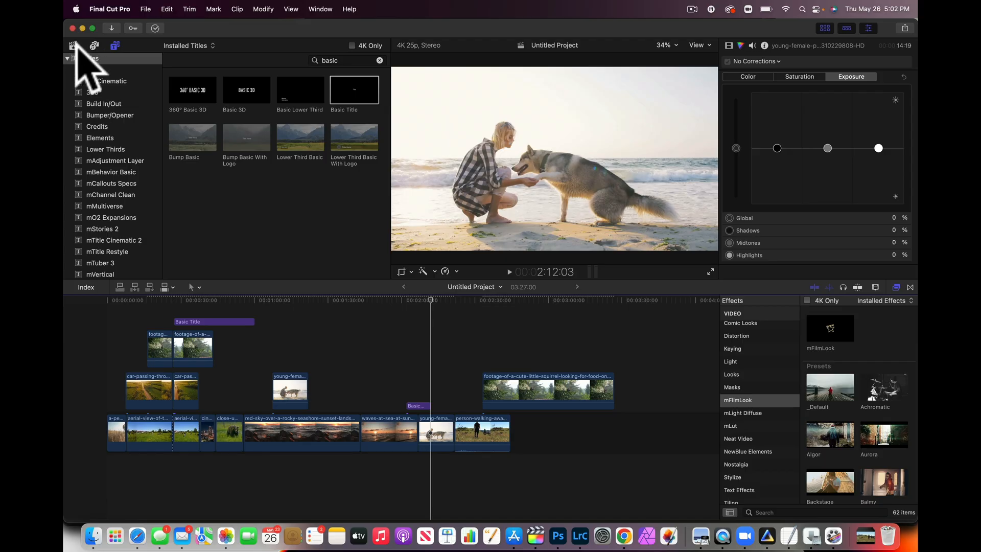
# Show the project's library media and reveal the bear clip's source footage in the browser.
pyautogui.click(73, 45)
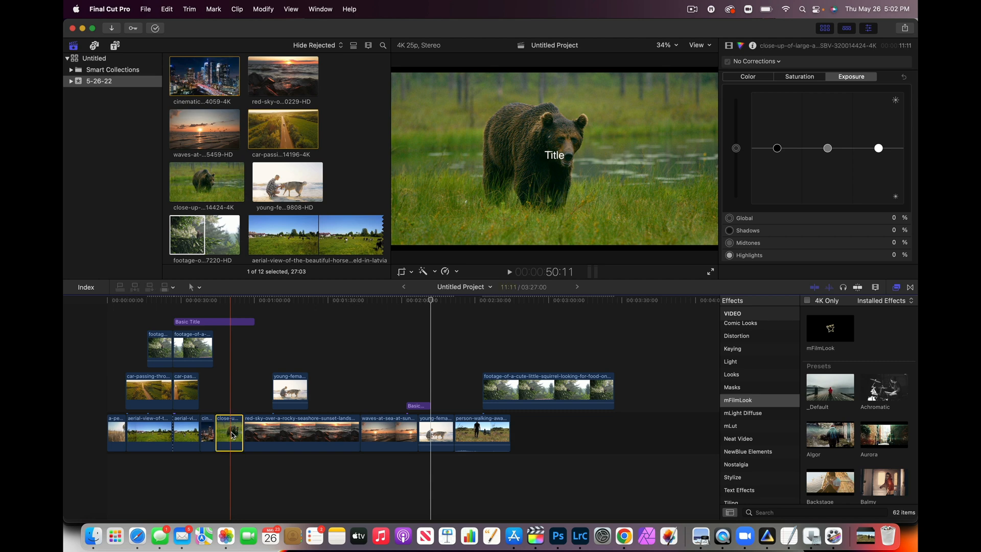
pyautogui.hotkey('shift', 'f')
pyautogui.click(212, 440)
pyautogui.press('super+6')
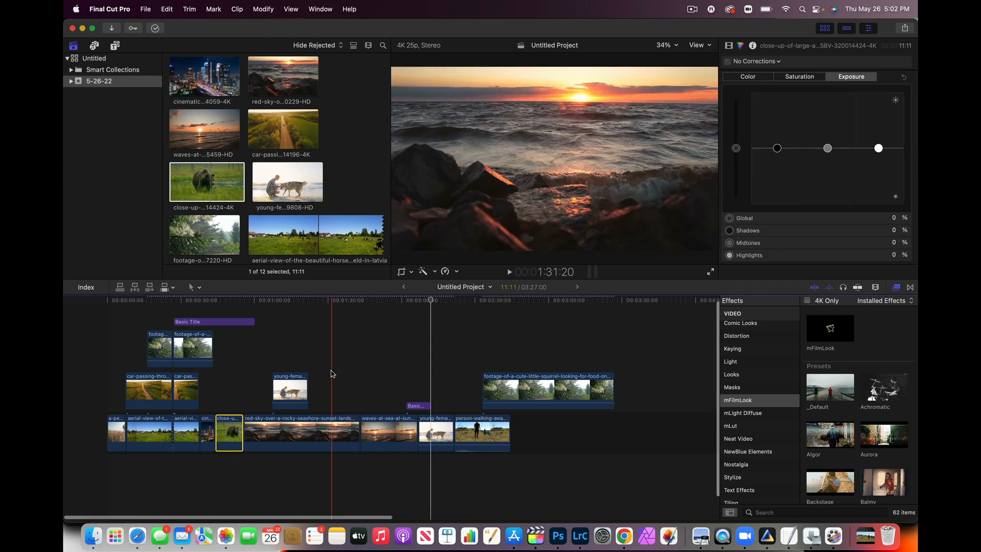
# Reveal the source footage of the longer squirrel clip in the browser.
pyautogui.click(566, 388)
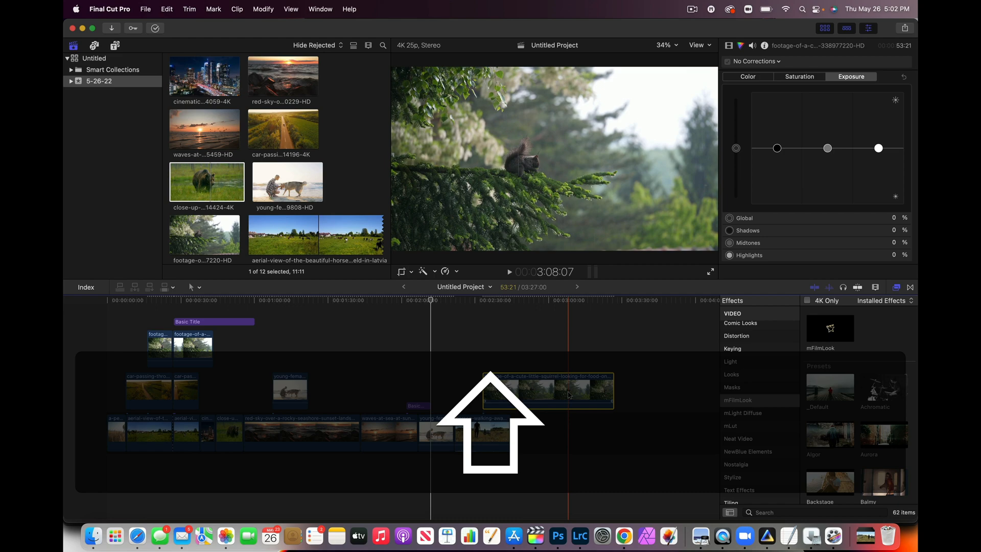
pyautogui.hotkey('shift', 'f')
pyautogui.click(569, 397)
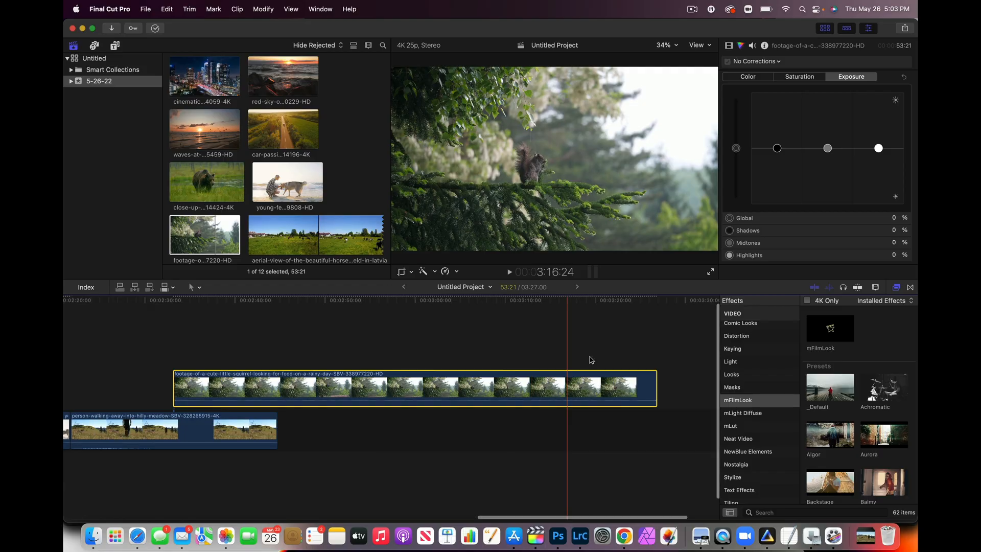
# Zoom the timeline out and in around the longer squirrel clip, and fit the entire project in the timeline.
pyautogui.hscroll(-5, 592, 361)
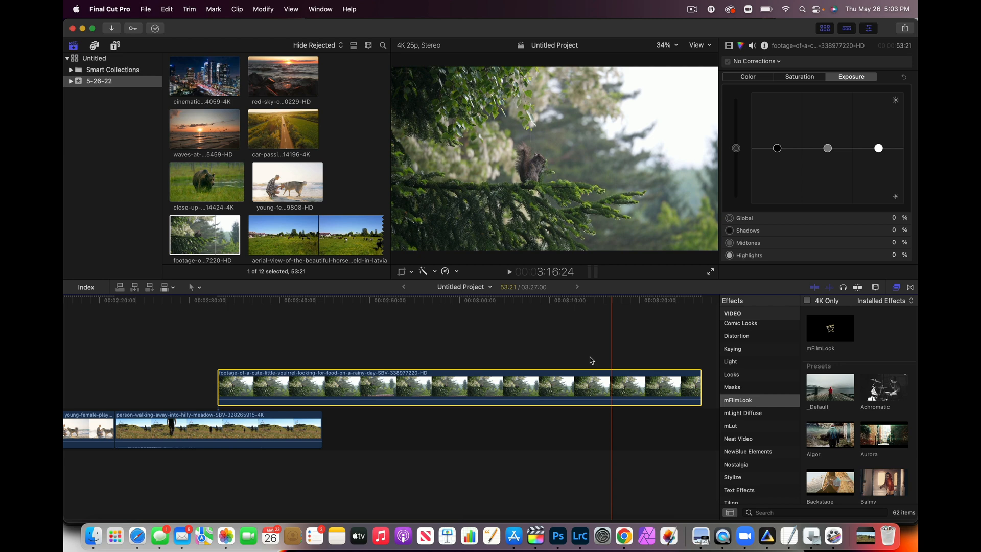
pyautogui.scroll(4, 591, 360)
pyautogui.scroll(-7, 591, 360)
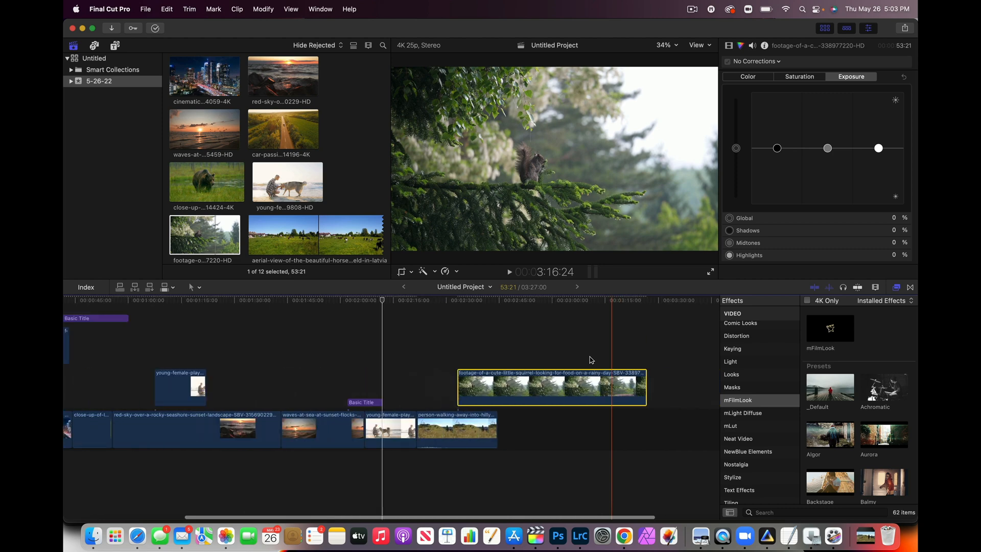
pyautogui.press('super')
pyautogui.press('super+minus')
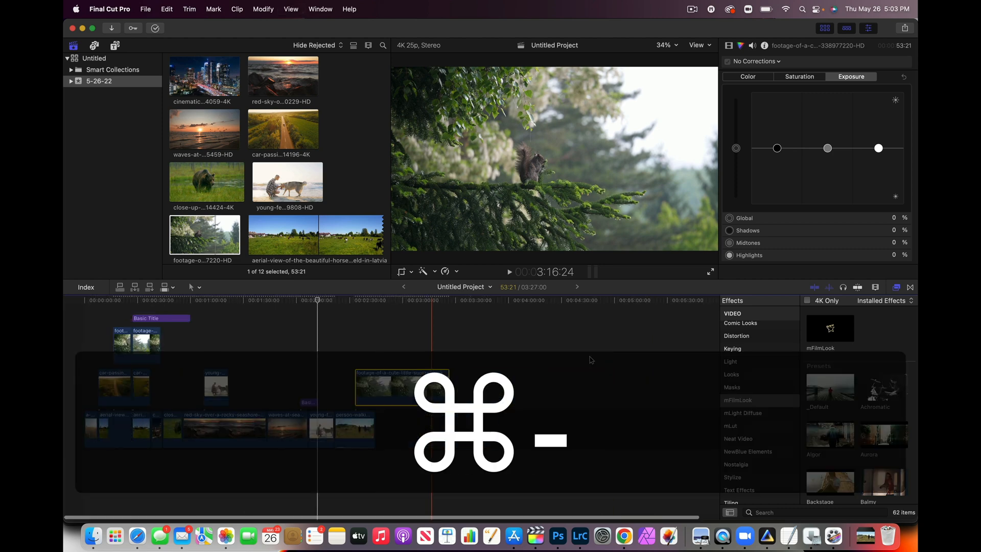
pyautogui.press('super+equal')
pyautogui.press('super+equal')
pyautogui.press('super+equal')
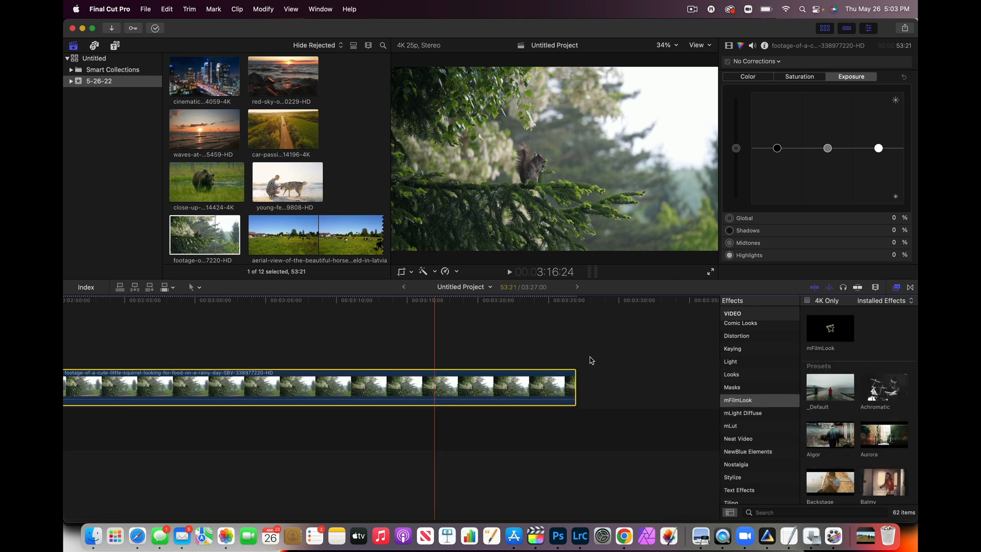
pyautogui.hotkey('shift', 'z')
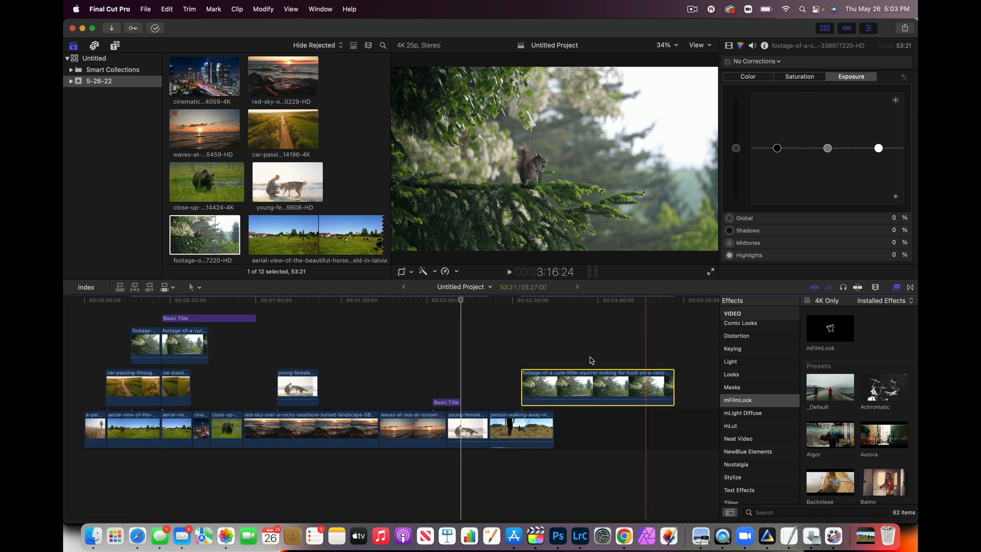
# Repeatedly zoom in on the final clips of the timeline and fit the whole project back into view.
pyautogui.scroll(5, 590, 360)
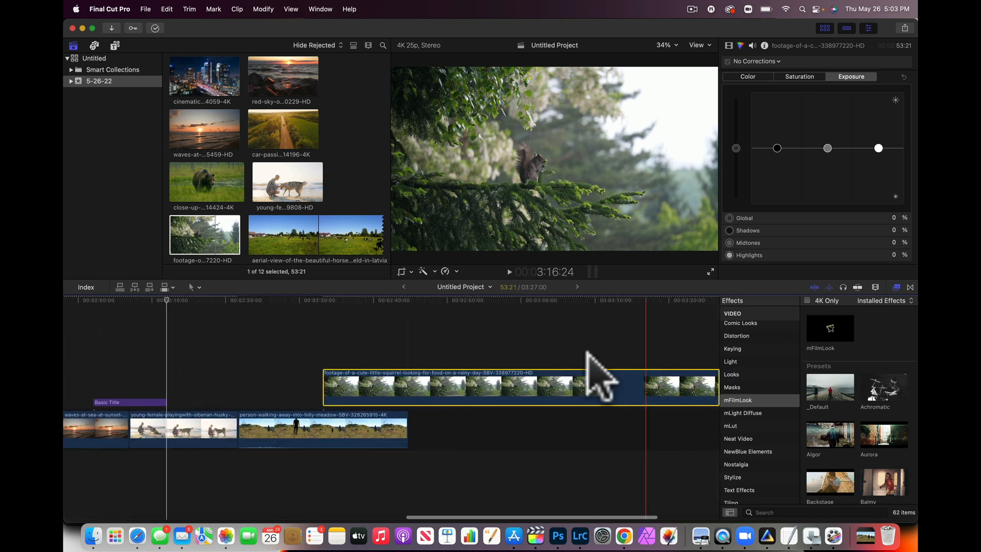
pyautogui.scroll(1, 589, 356)
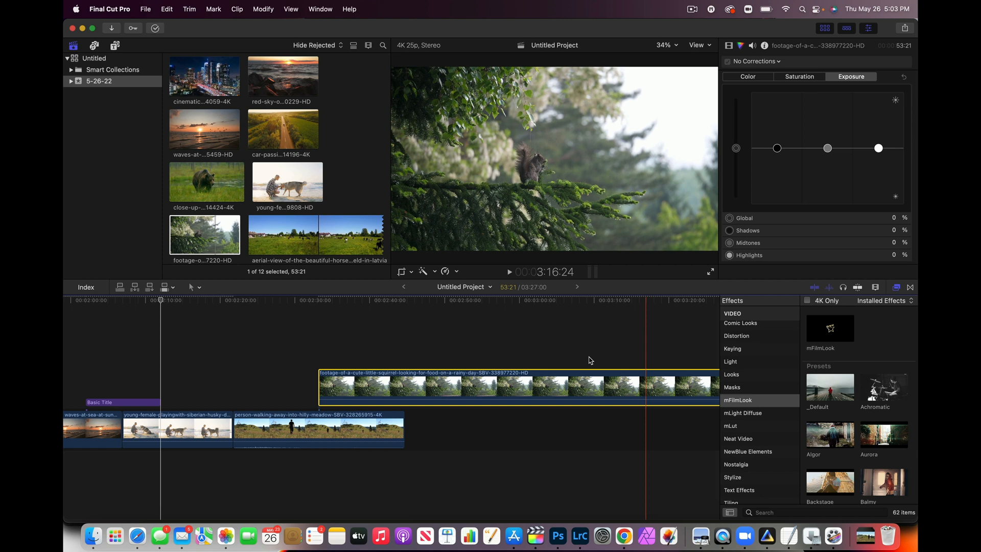
pyautogui.hotkey('shift', 'z')
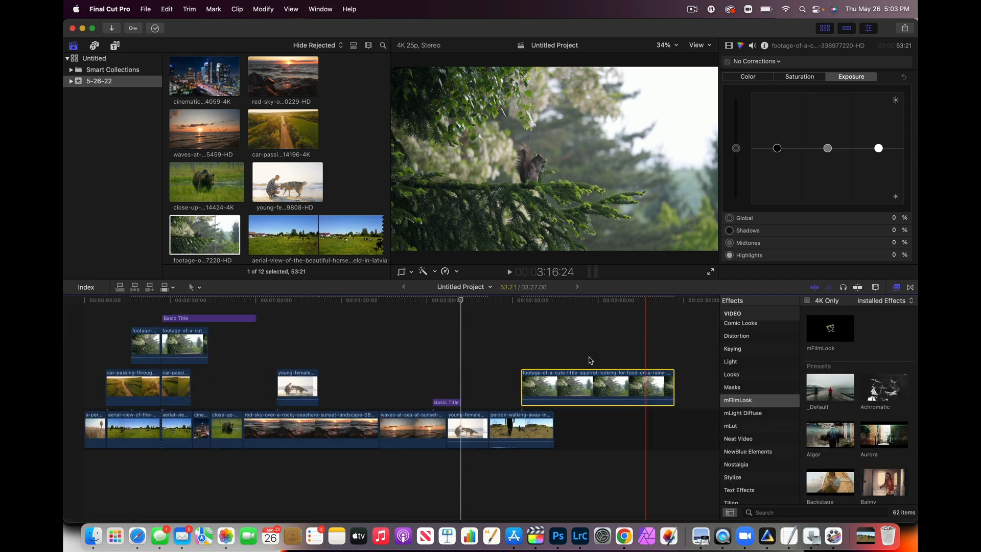
pyautogui.scroll(5, 590, 361)
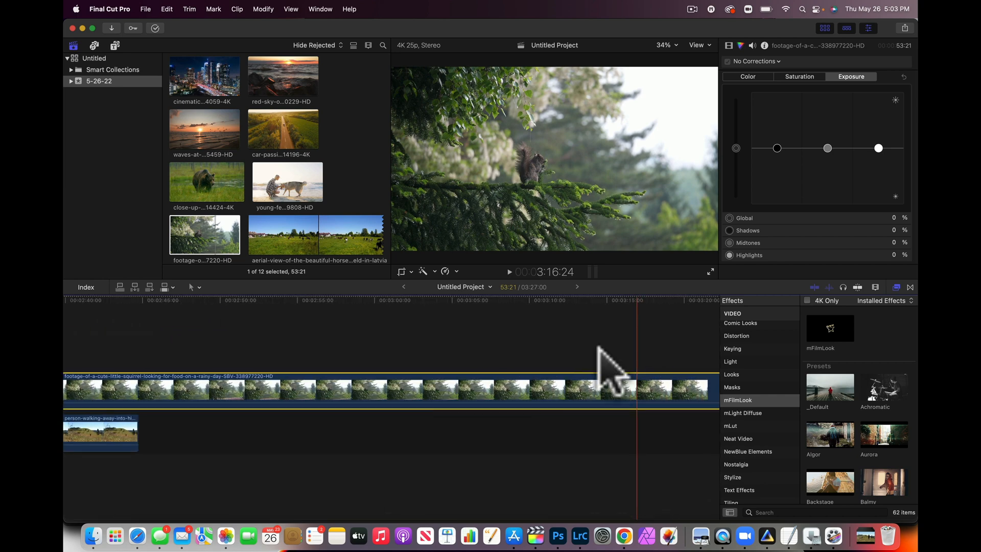
pyautogui.hotkey('shift', 'z')
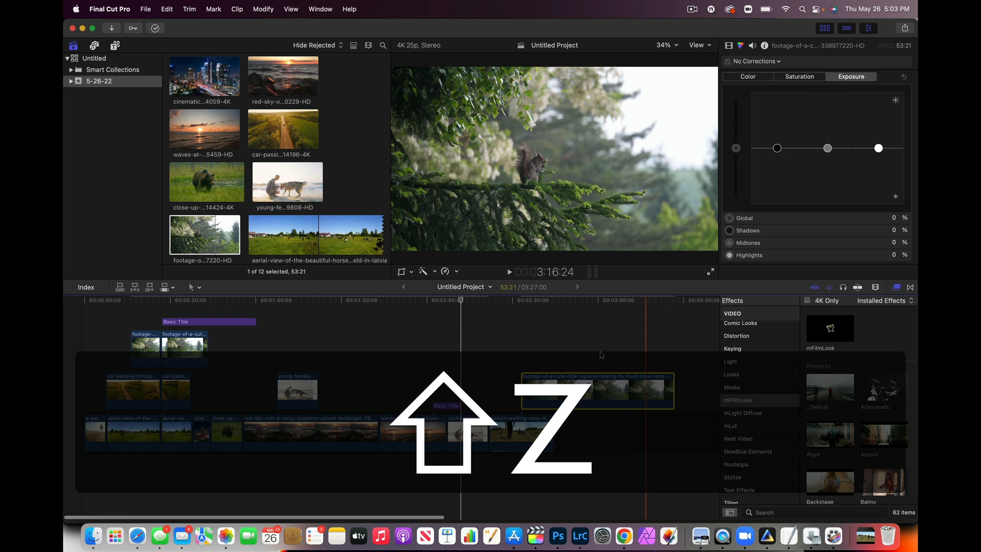